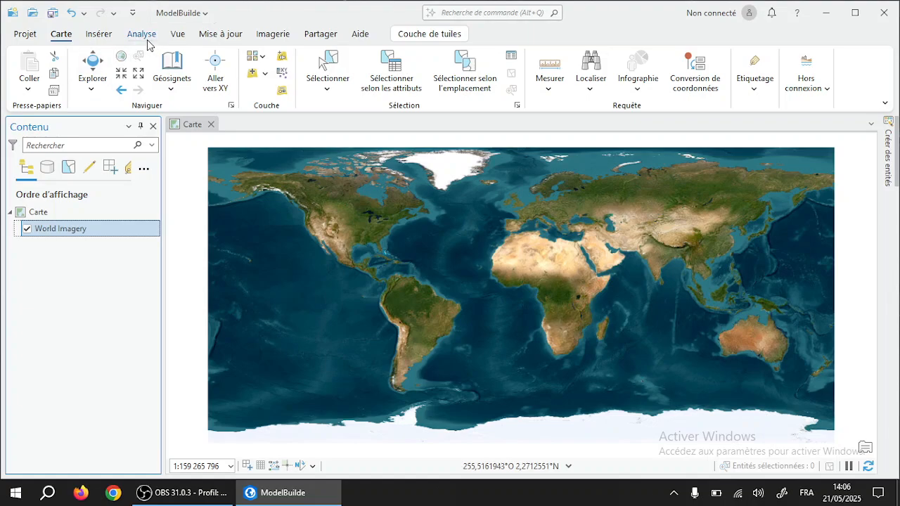
# Add the DEM2.tif raster from the Remote sensing snaphu export folder to the map and close the Catalogue pane.
pyautogui.click(177, 35)
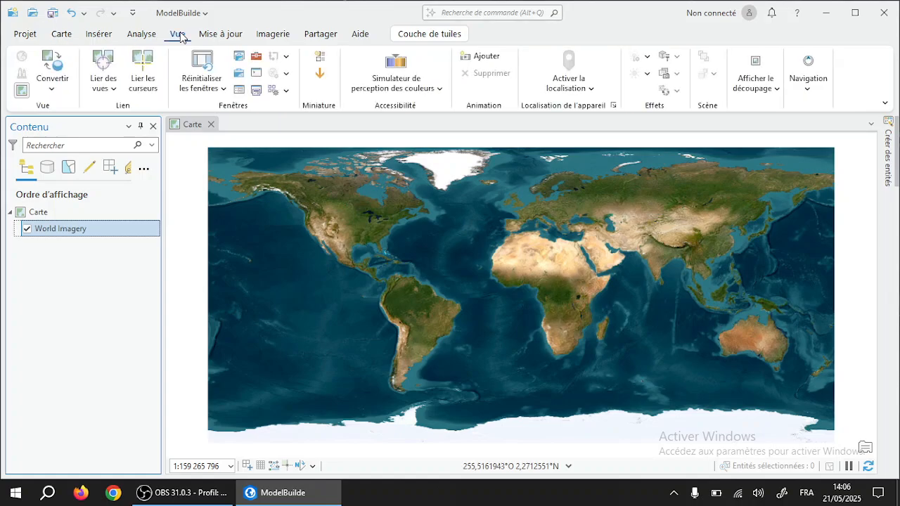
pyautogui.click(239, 56)
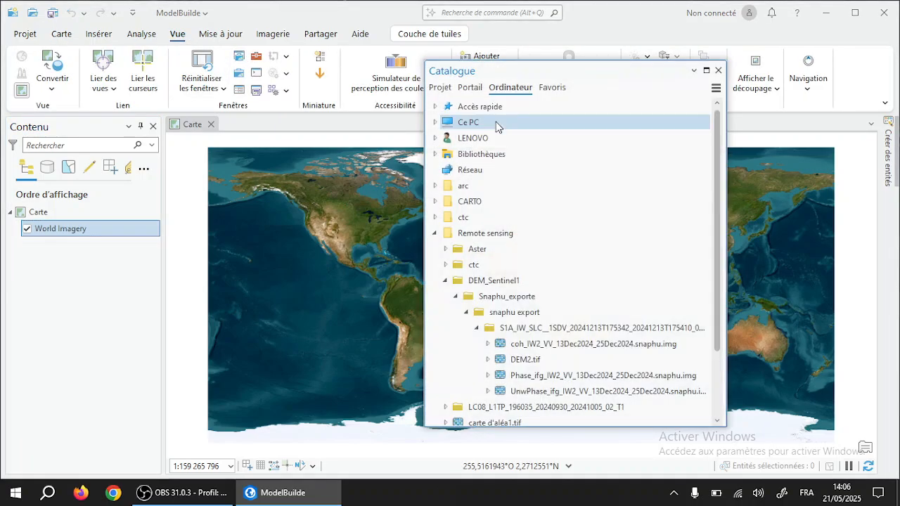
pyautogui.moveTo(524, 360); pyautogui.dragTo(385, 282)
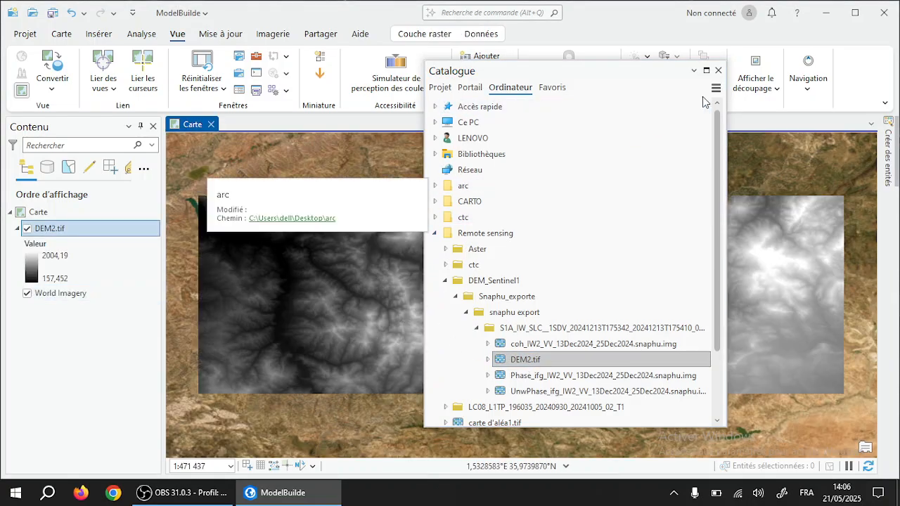
pyautogui.click(718, 70)
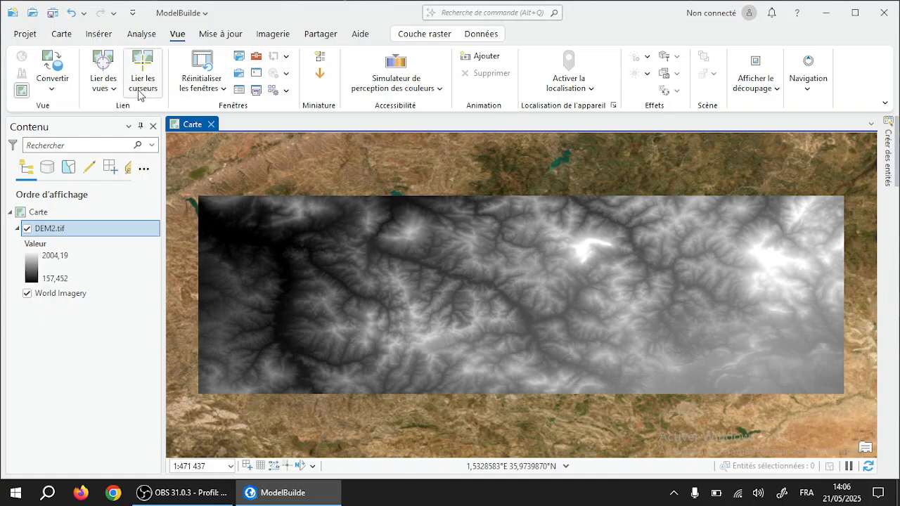
# Create a new empty model in ModelBuilder.
pyautogui.click(96, 37)
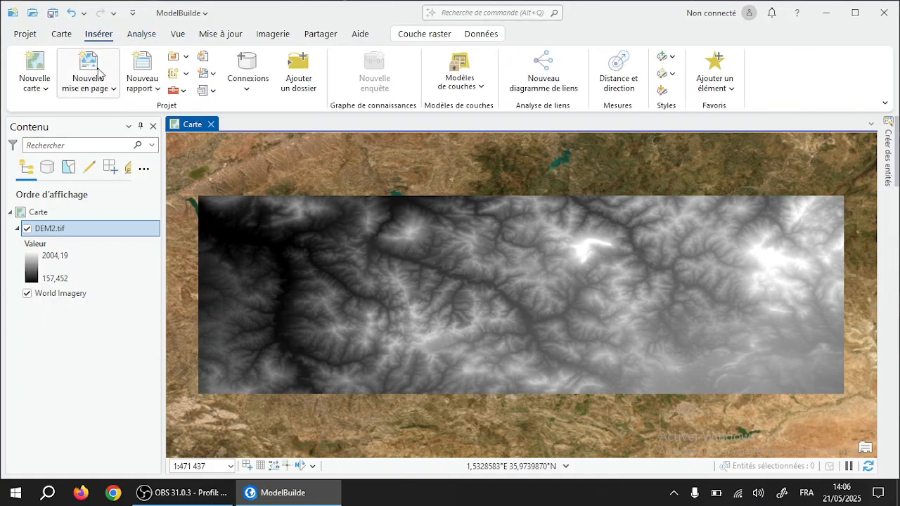
pyautogui.click(143, 34)
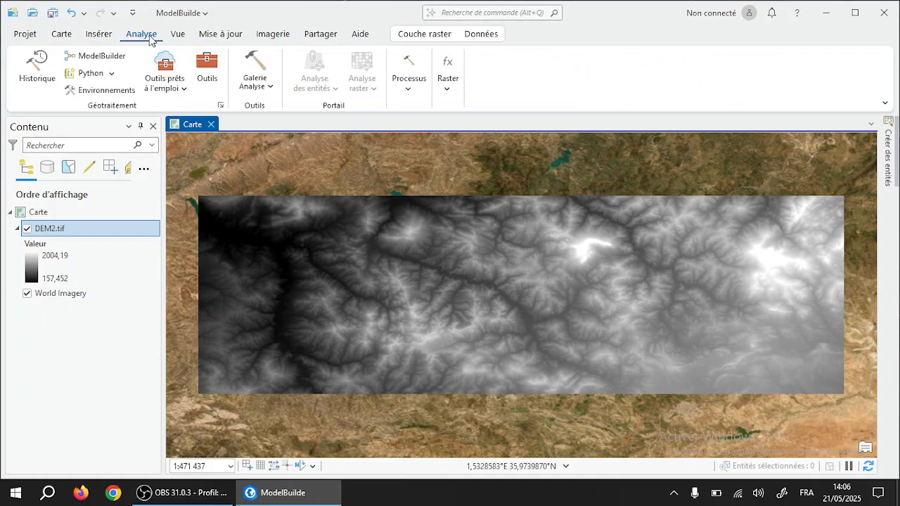
pyautogui.click(104, 60)
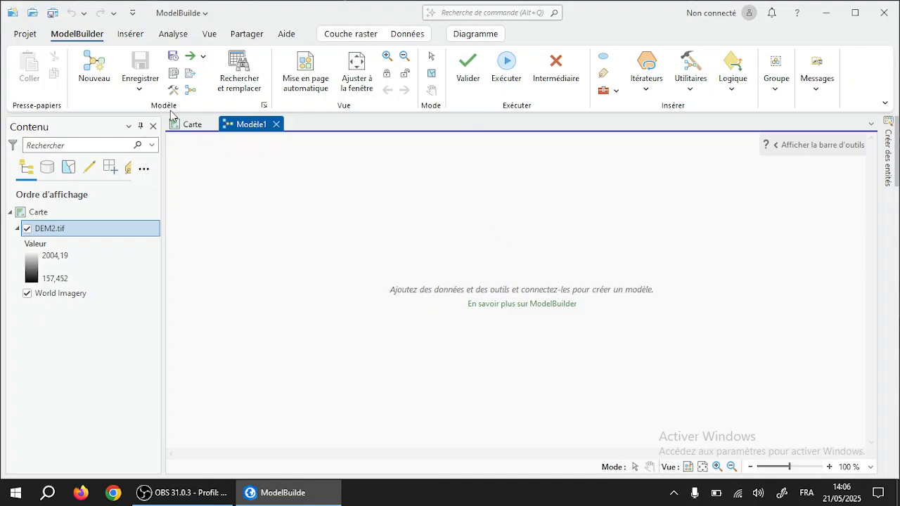
# Add the Remplissage tool from the Spatial Analyst Hydrologie toolset to the model.
pyautogui.click(173, 34)
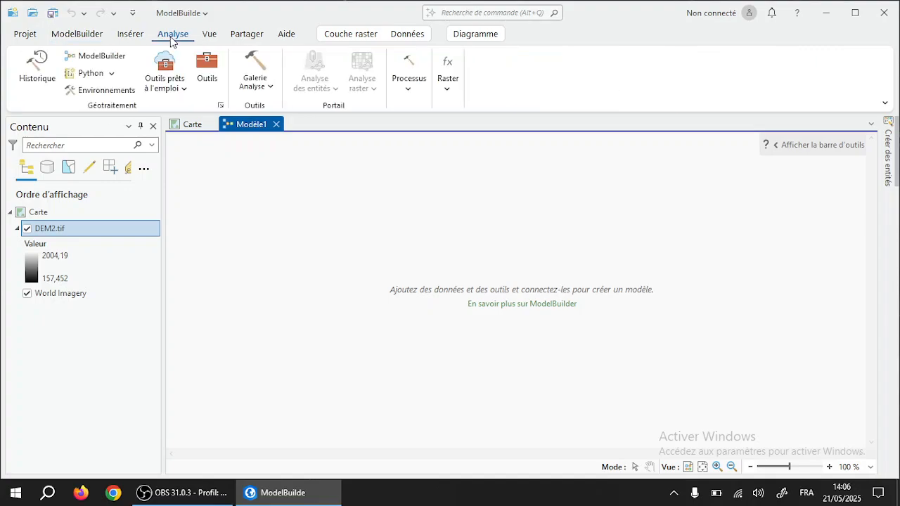
pyautogui.click(207, 65)
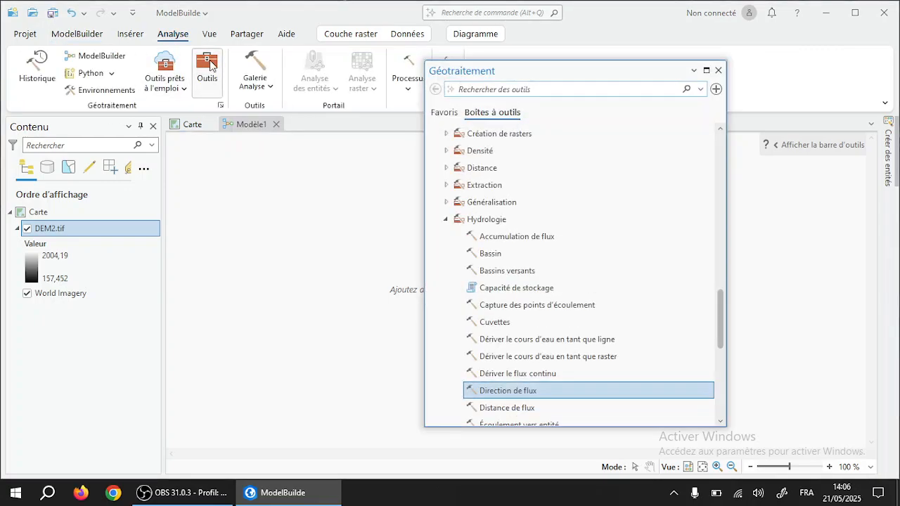
pyautogui.doubleClick(487, 220)
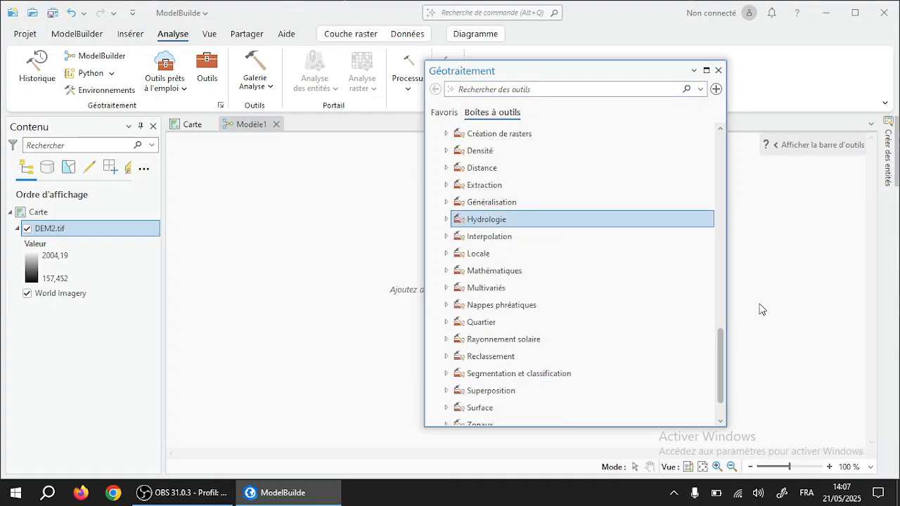
pyautogui.moveTo(720, 340); pyautogui.dragTo(720, 300)
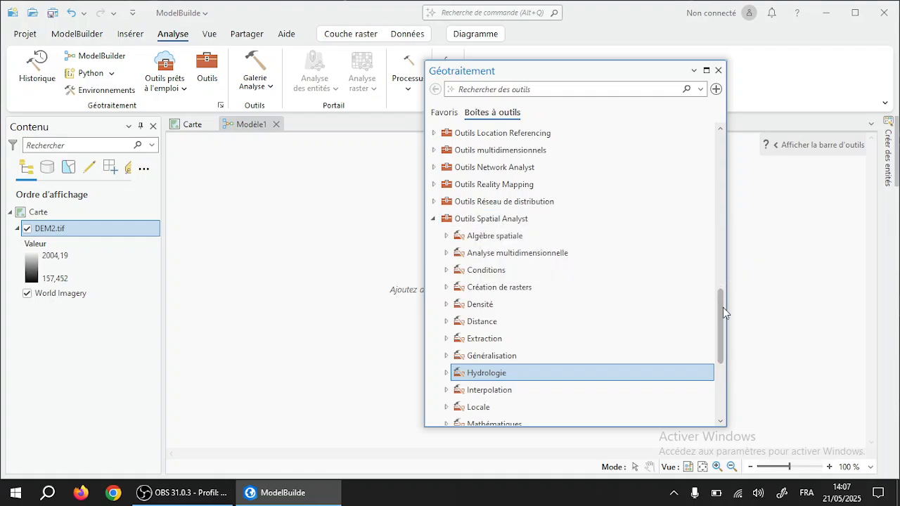
pyautogui.moveTo(723, 308); pyautogui.dragTo(722, 362)
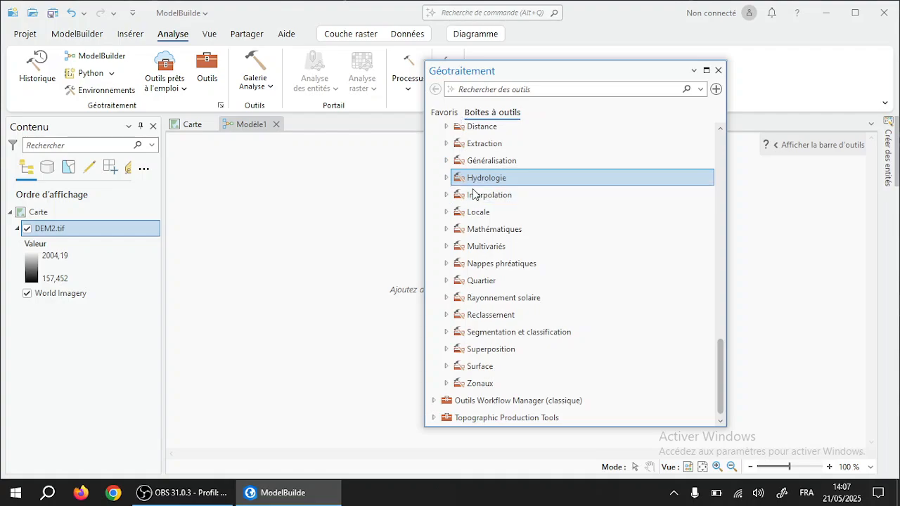
pyautogui.click(446, 178)
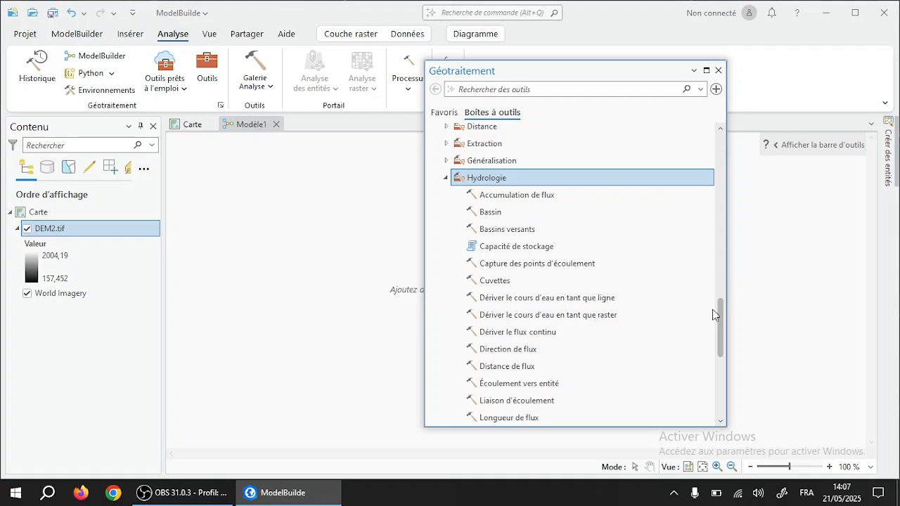
pyautogui.moveTo(719, 310); pyautogui.dragTo(724, 338)
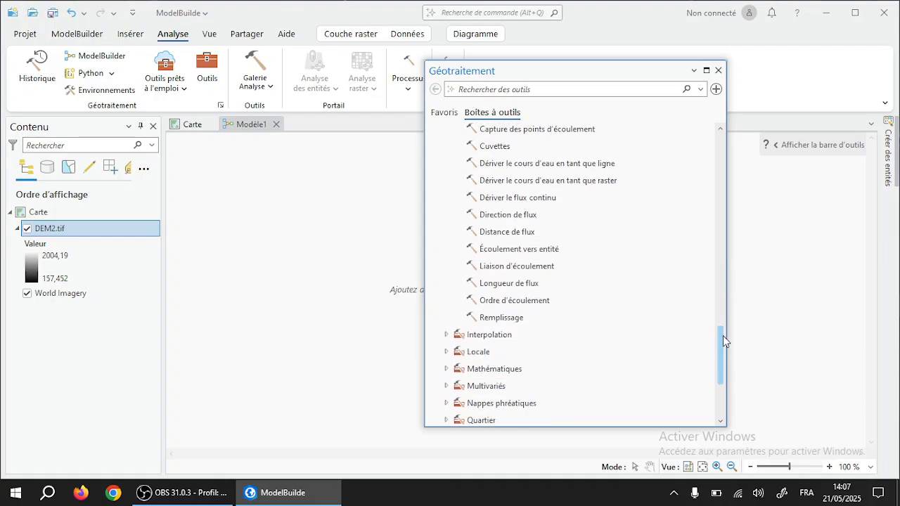
pyautogui.click(497, 317)
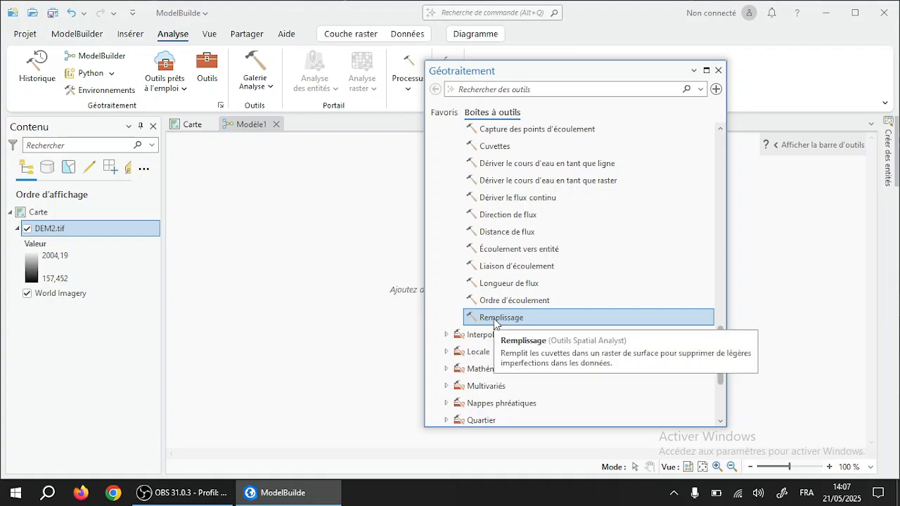
pyautogui.moveTo(495, 322); pyautogui.dragTo(288, 255)
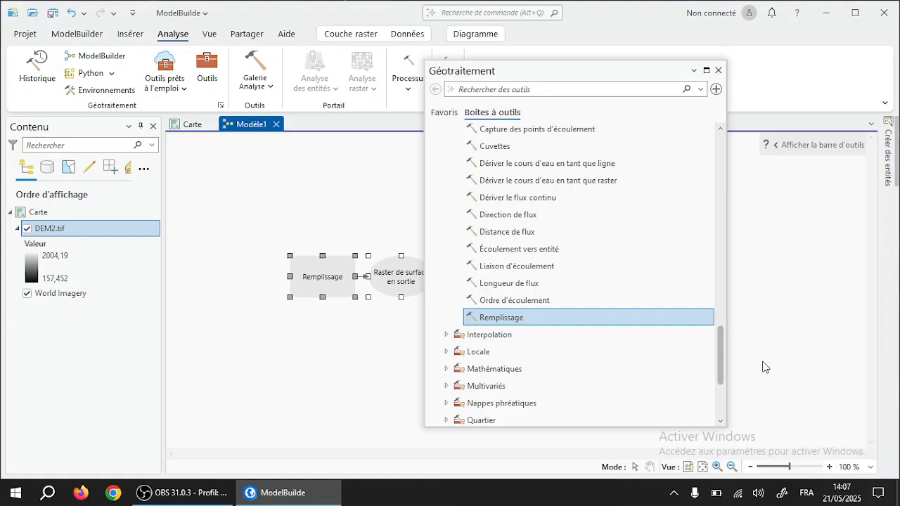
# Add the Direction de flux and Accumulation de flux tools from the Hydrologie toolset to the model.
pyautogui.moveTo(718, 344); pyautogui.dragTo(713, 321)
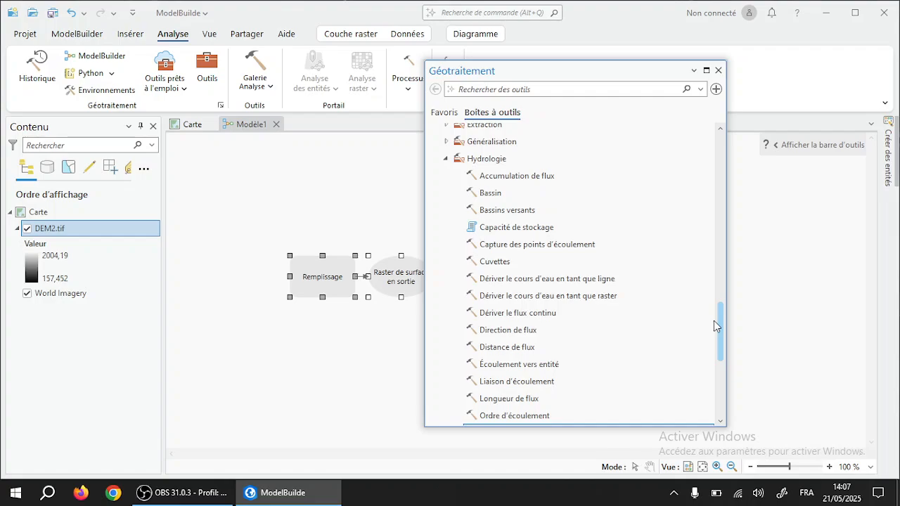
pyautogui.click(538, 230)
pyautogui.moveTo(508, 330); pyautogui.dragTo(297, 208)
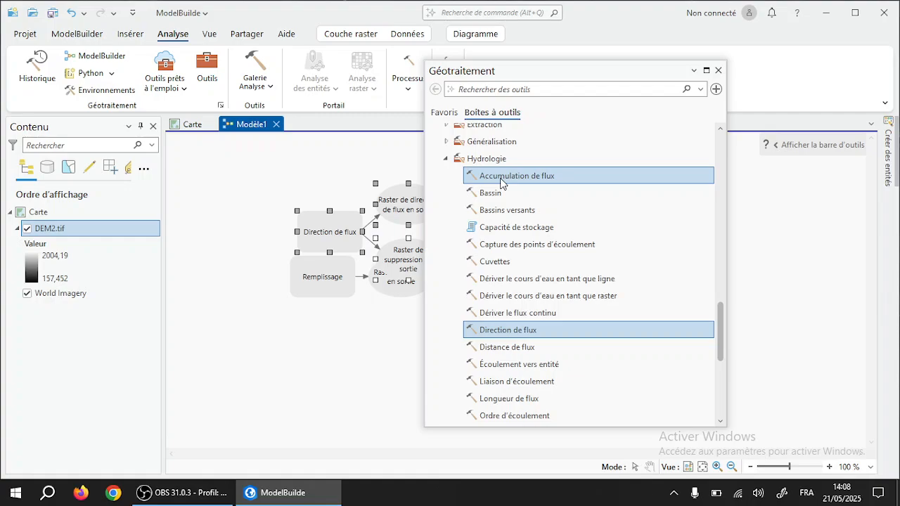
pyautogui.moveTo(501, 183); pyautogui.dragTo(335, 360)
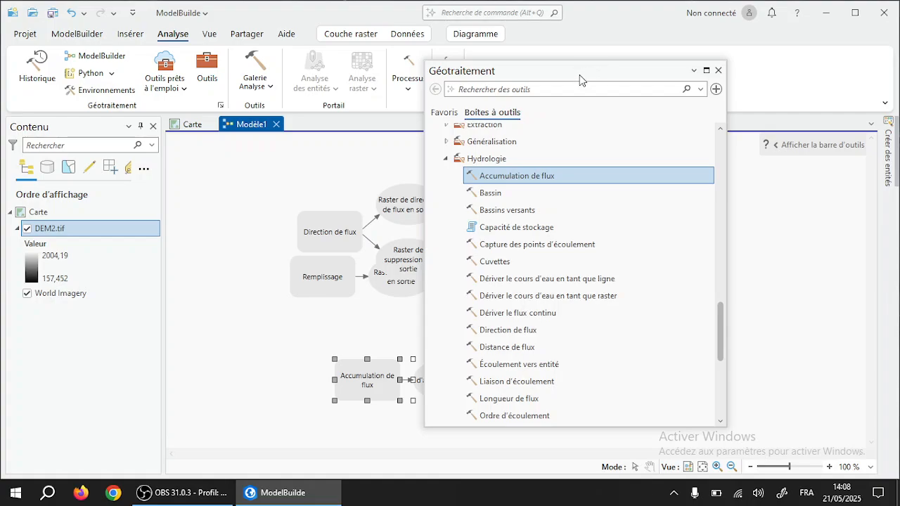
# Examine the parameters of the Con tool in the Spatial Analyst Conditions toolset and return to the toolbox list.
pyautogui.moveTo(579, 74); pyautogui.dragTo(680, 73)
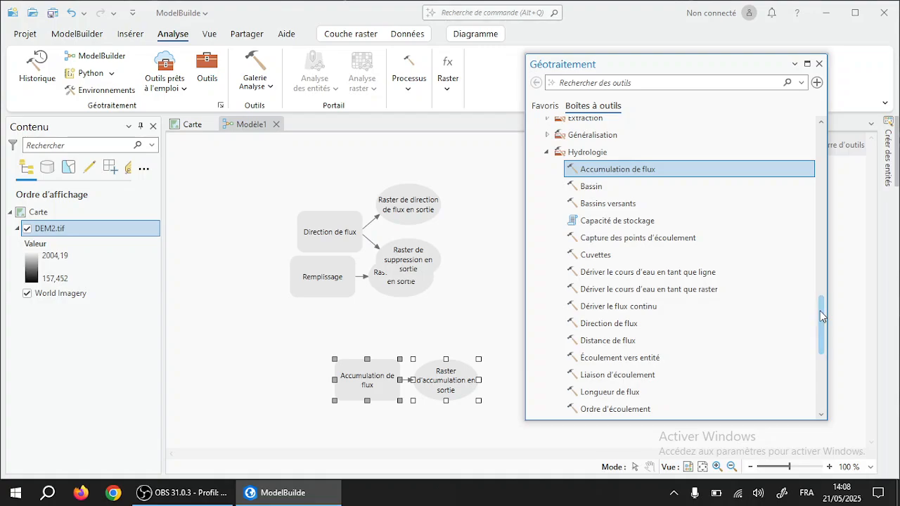
pyautogui.moveTo(820, 311); pyautogui.dragTo(817, 272)
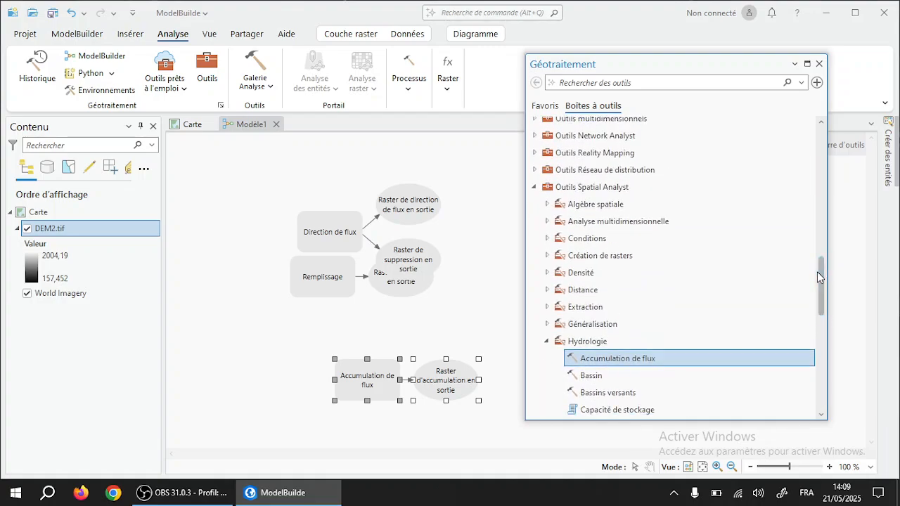
pyautogui.click(547, 239)
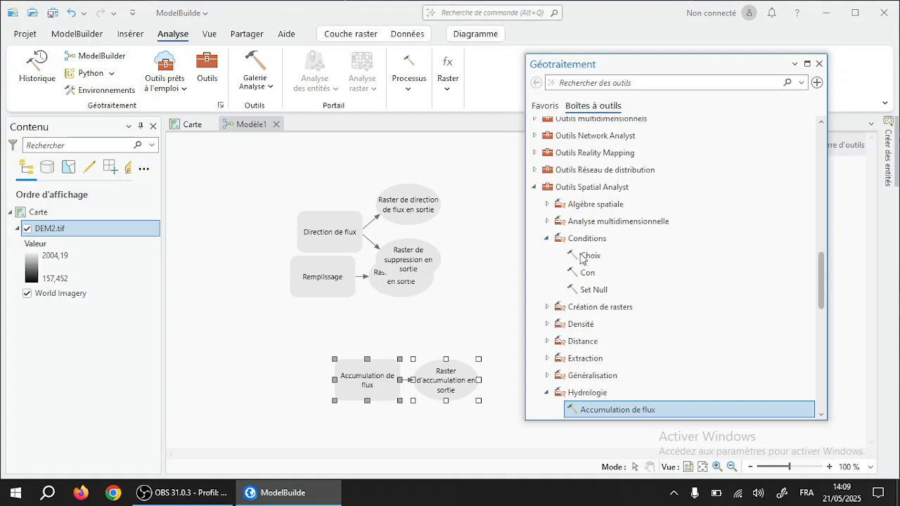
pyautogui.click(588, 275)
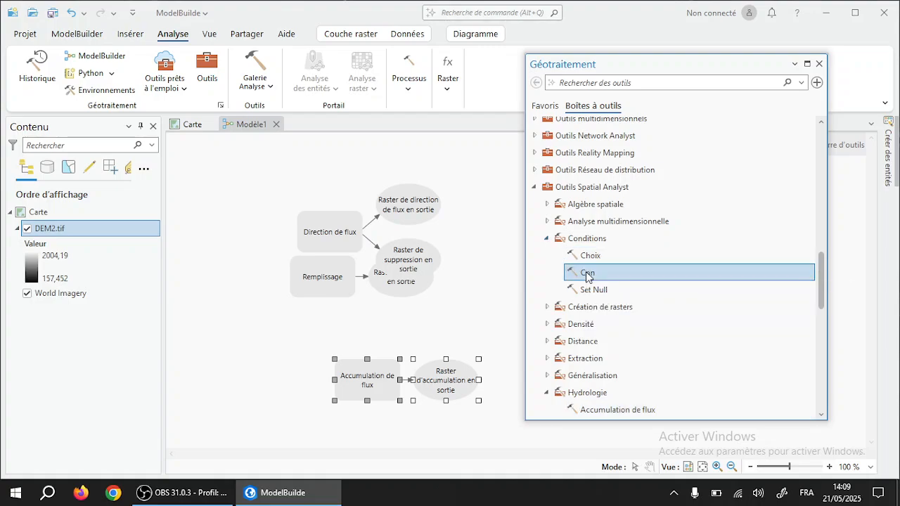
pyautogui.doubleClick(586, 274)
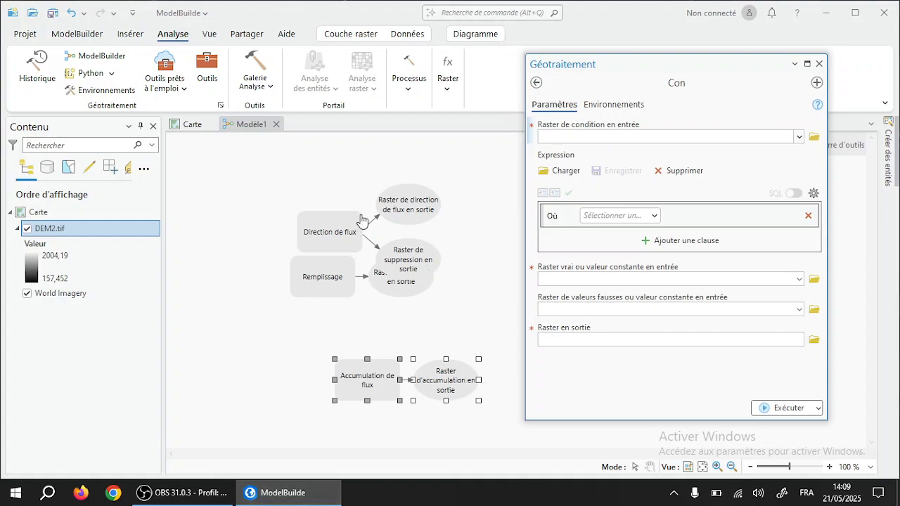
pyautogui.click(535, 83)
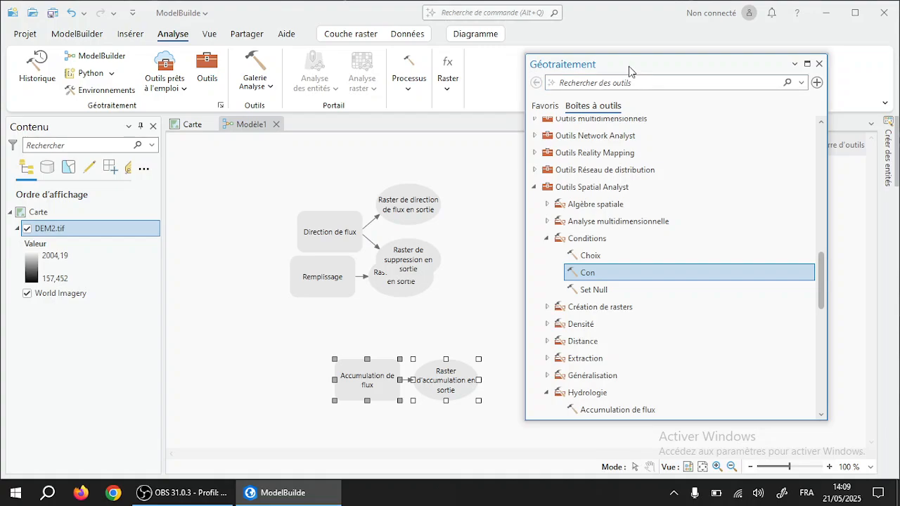
# Dock the Géotraitement pane beside the model and set DEM2.tif as the input surface raster of Remplissage.
pyautogui.moveTo(628, 66); pyautogui.dragTo(876, 297)
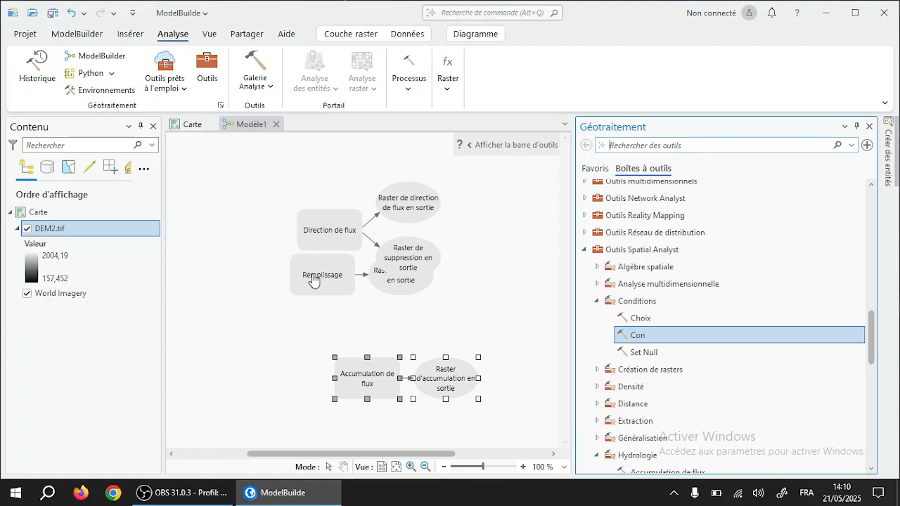
pyautogui.moveTo(313, 279)
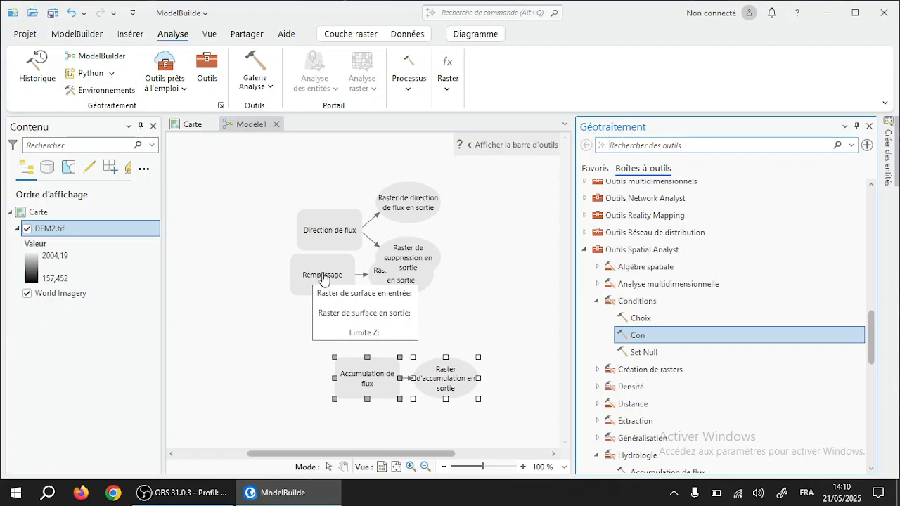
pyautogui.doubleClick(320, 281)
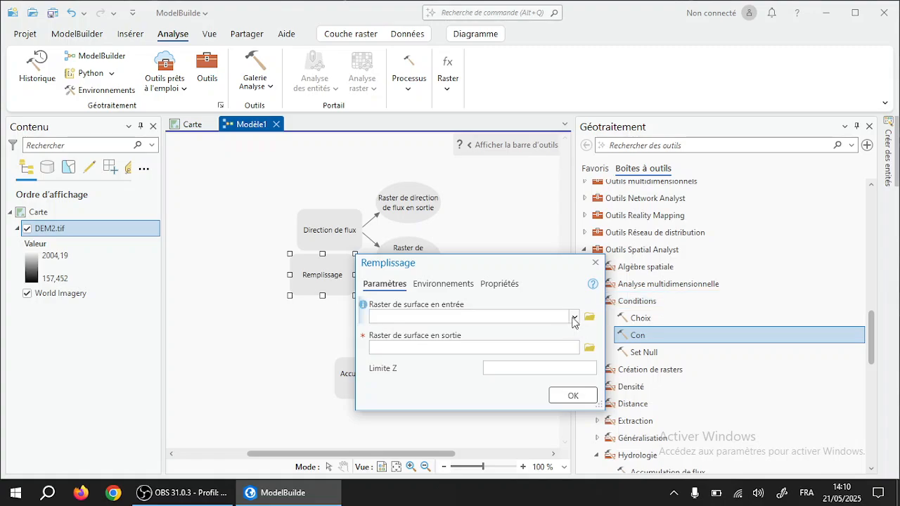
pyautogui.click(575, 317)
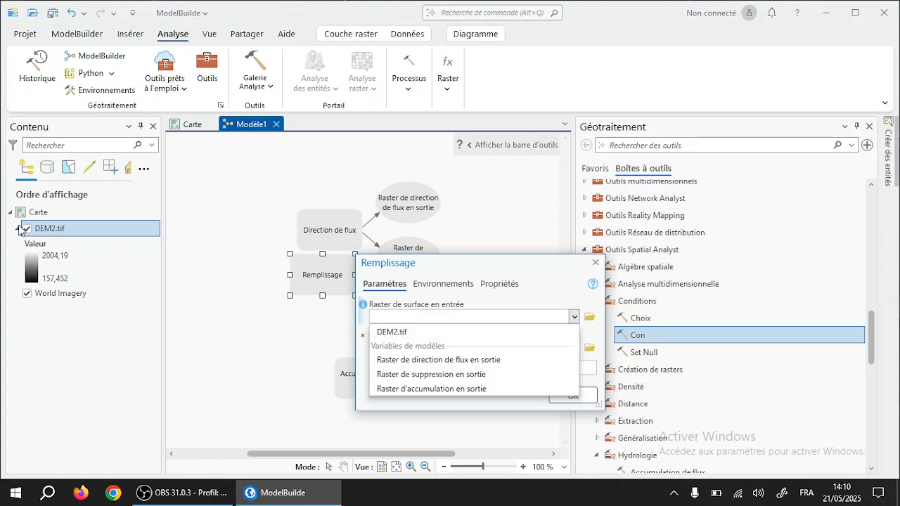
pyautogui.click(422, 333)
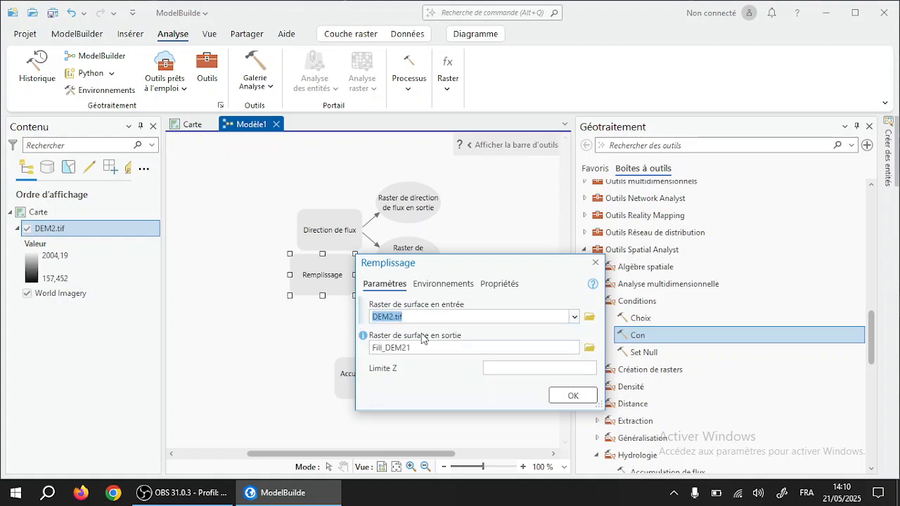
pyautogui.click(449, 284)
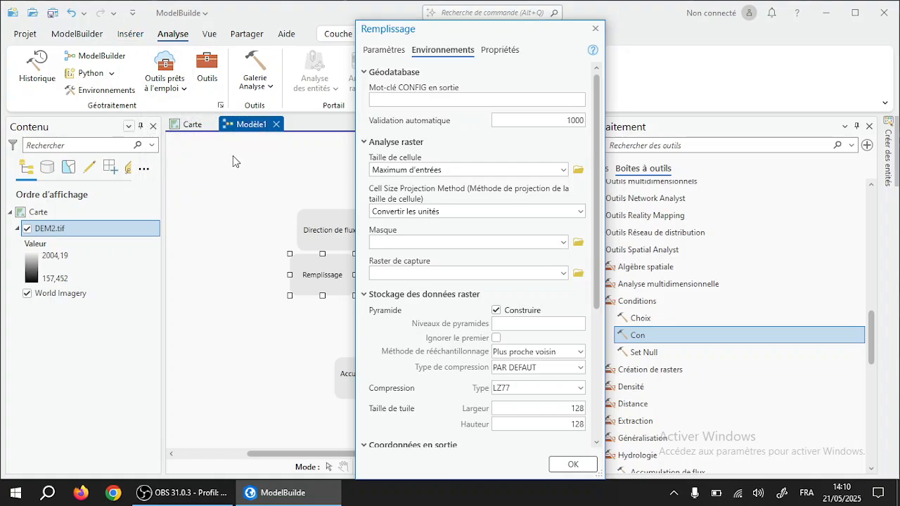
pyautogui.click(385, 53)
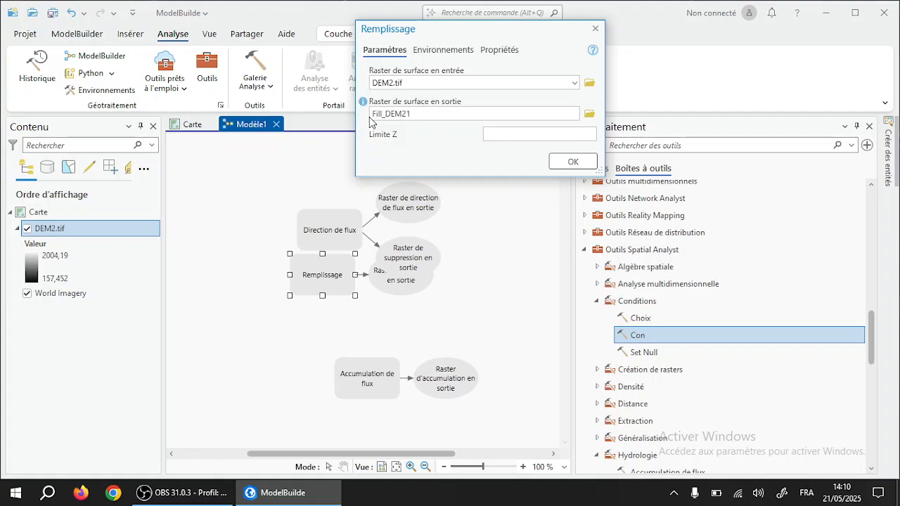
pyautogui.click(566, 163)
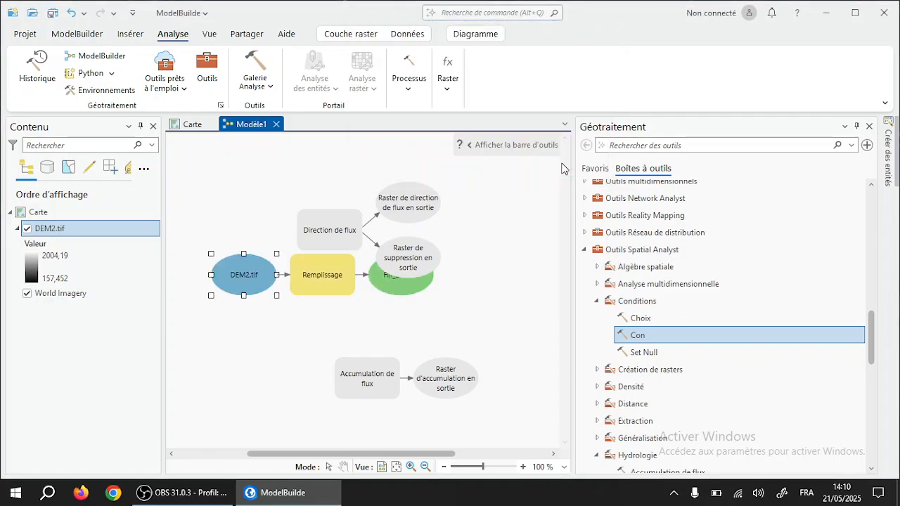
# Set Fill_DEM21 as the input surface raster of the Direction de flux tool, keeping the D8 flow type.
pyautogui.doubleClick(330, 234)
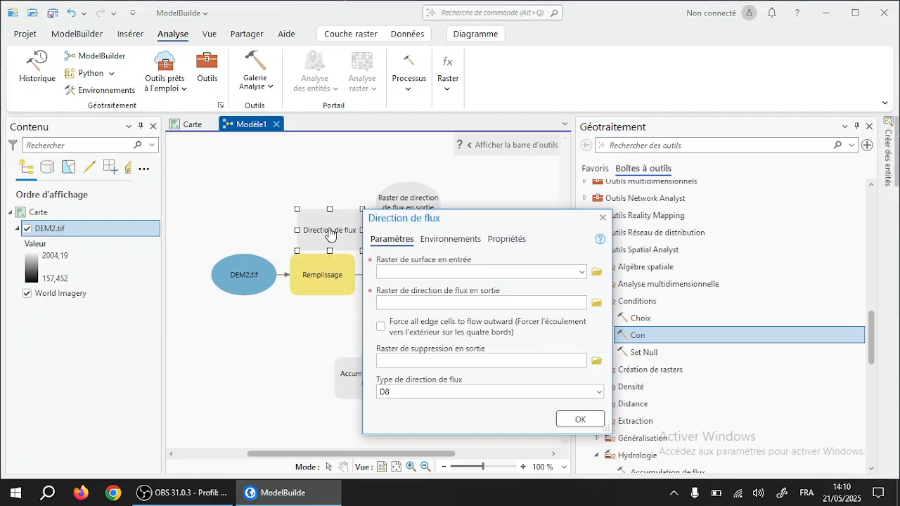
pyautogui.click(581, 274)
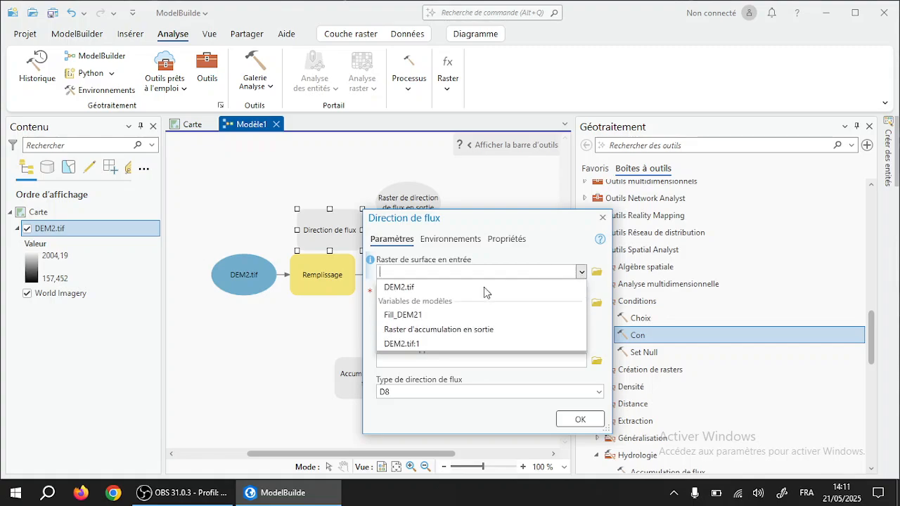
pyautogui.click(417, 316)
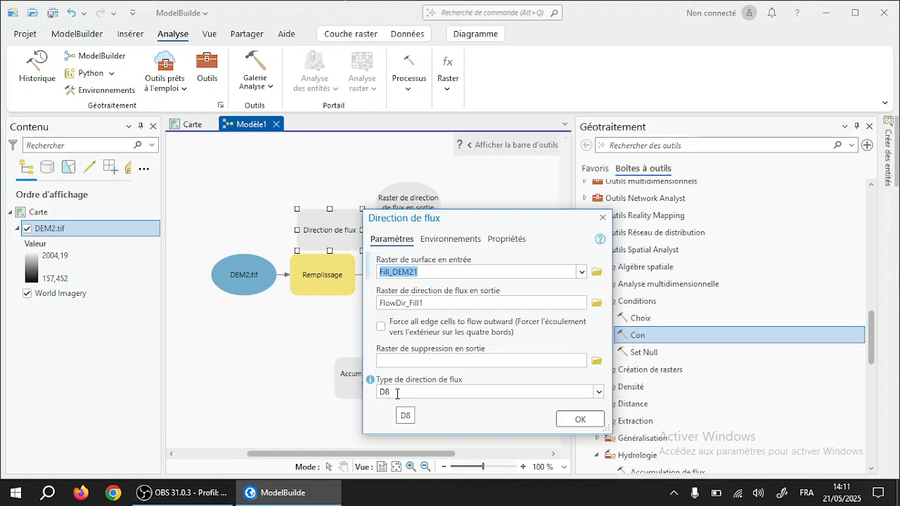
pyautogui.click(570, 424)
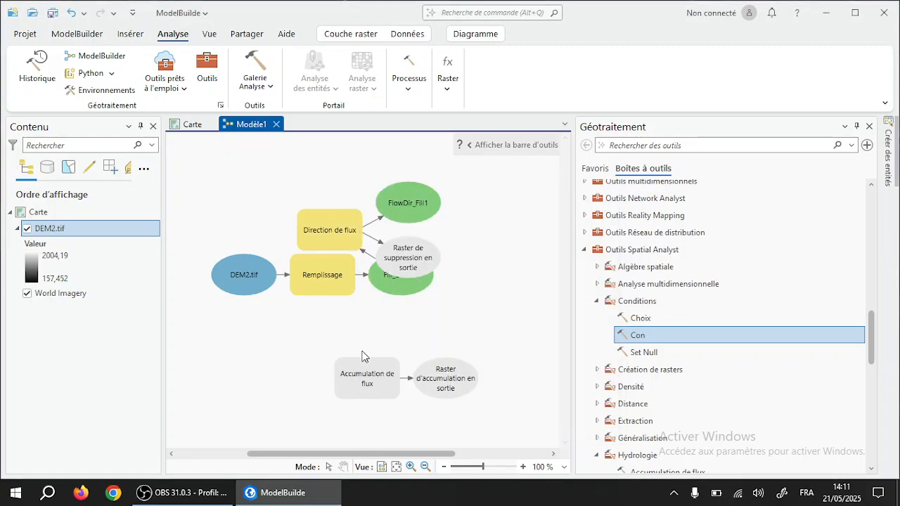
# Set FlowDir_Fill1 as the input flow direction raster of Accumulation de flux, leaving the weight raster empty.
pyautogui.rightClick(373, 384)
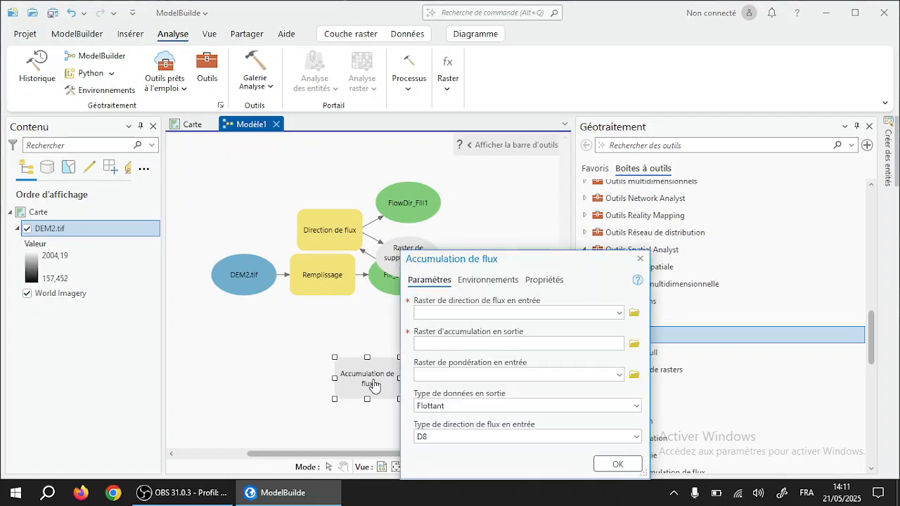
pyautogui.click(619, 314)
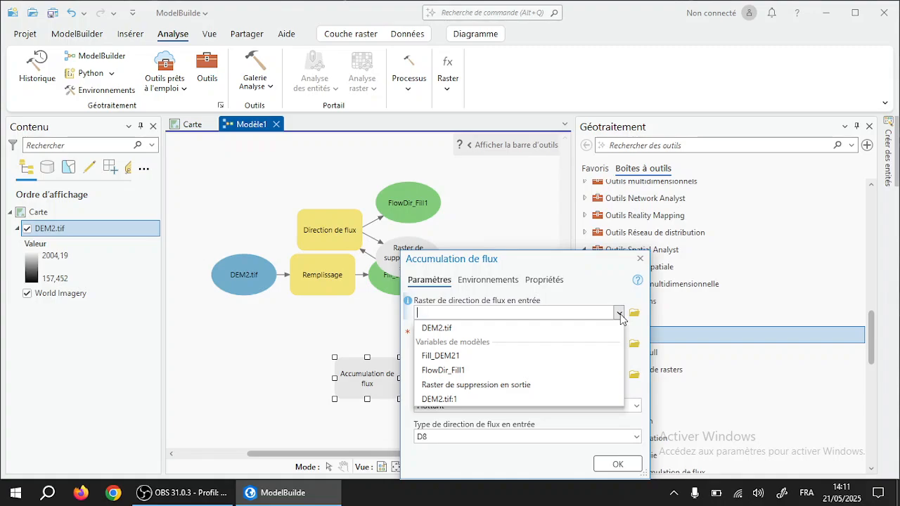
pyautogui.click(464, 370)
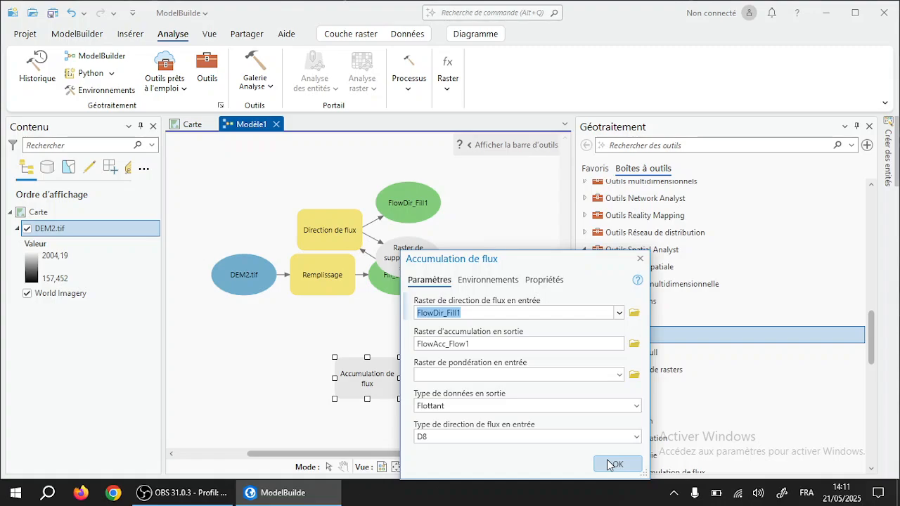
pyautogui.click(620, 377)
pyautogui.click(620, 377)
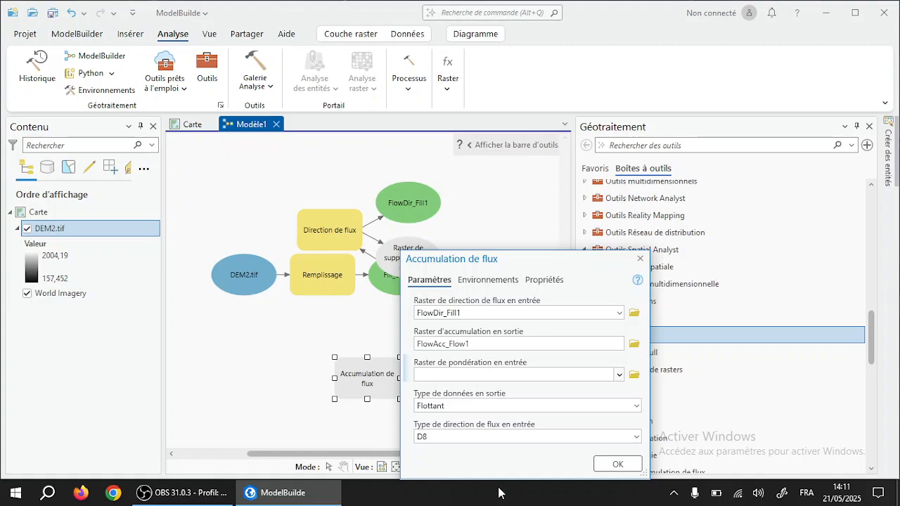
pyautogui.click(618, 464)
pyautogui.moveTo(328, 213)
pyautogui.mouseDown()
pyautogui.moveTo(295, 215)
pyautogui.moveTo(274, 182)
pyautogui.moveTo(343, 210)
pyautogui.mouseUp()
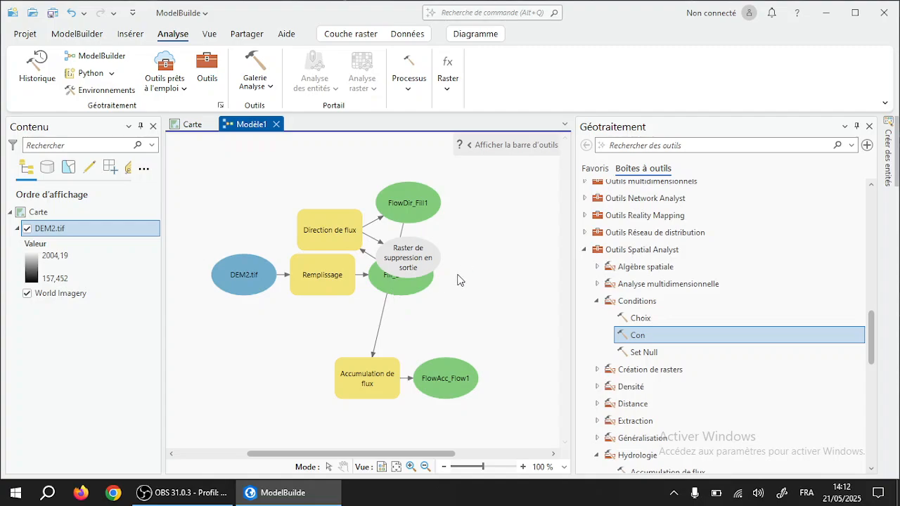
# Add the Con tool to the model and set FlowAcc_Flow1 as its input conditional raster.
pyautogui.moveTo(637, 335); pyautogui.dragTo(504, 268)
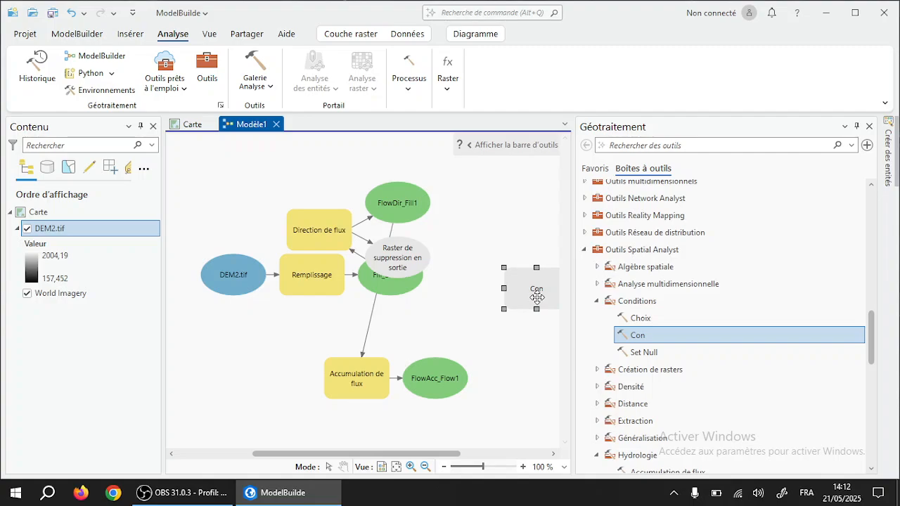
pyautogui.rightClick(538, 298)
pyautogui.doubleClick(537, 297)
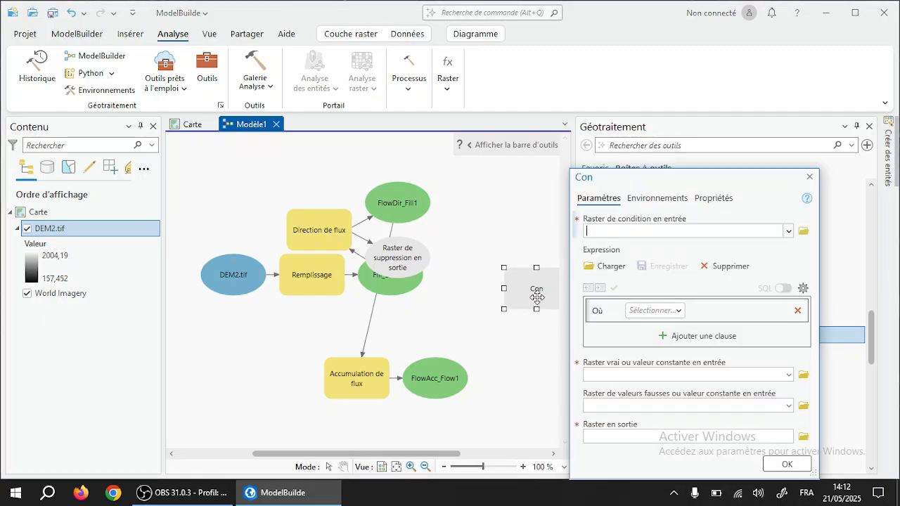
pyautogui.moveTo(680, 179); pyautogui.dragTo(435, 116)
pyautogui.click(545, 169)
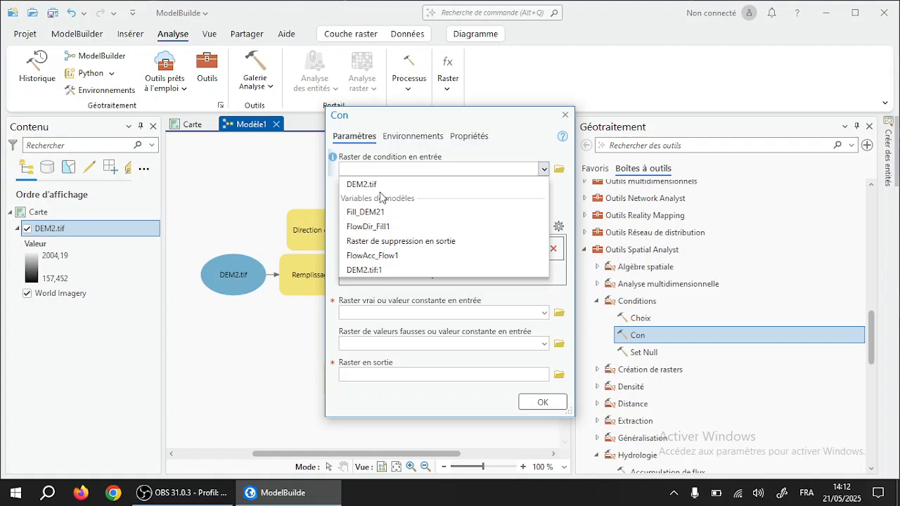
pyautogui.click(392, 256)
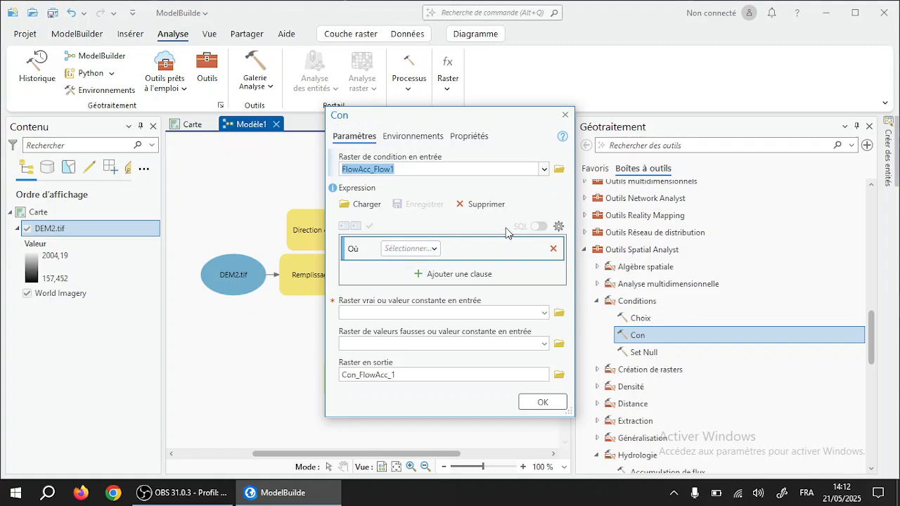
# Define the Con expression as VALUE est supérieur à 500.
pyautogui.click(414, 248)
pyautogui.click(397, 265)
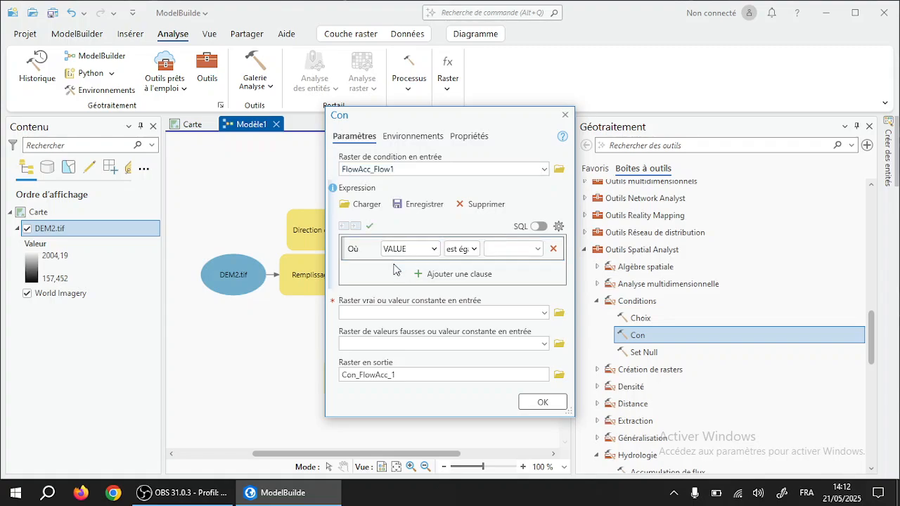
pyautogui.click(474, 252)
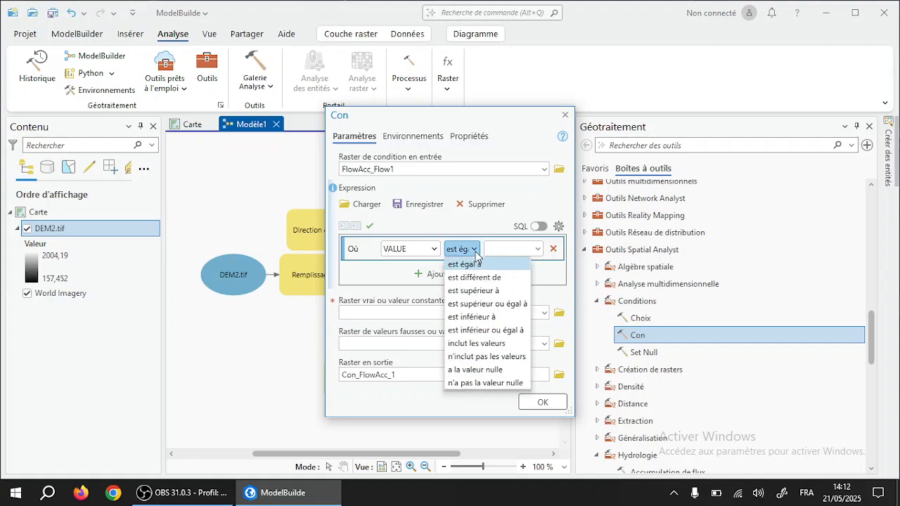
pyautogui.click(486, 291)
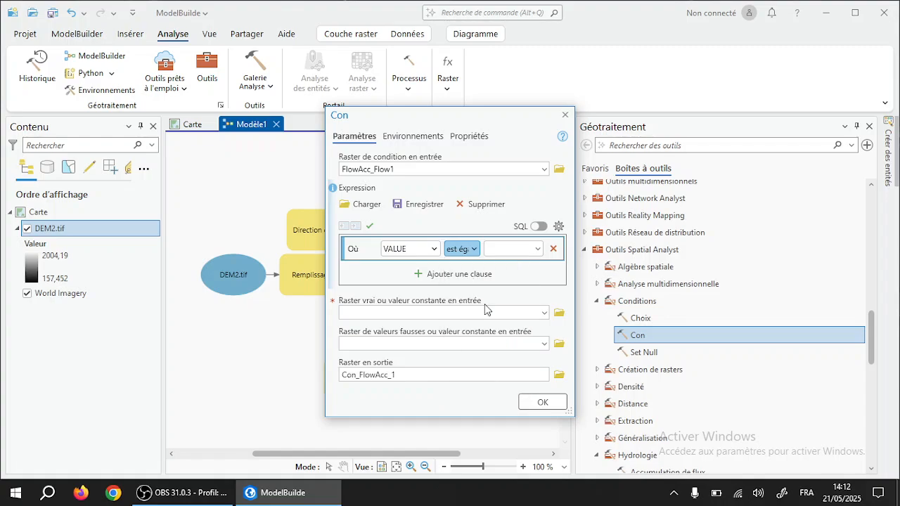
pyautogui.click(504, 249)
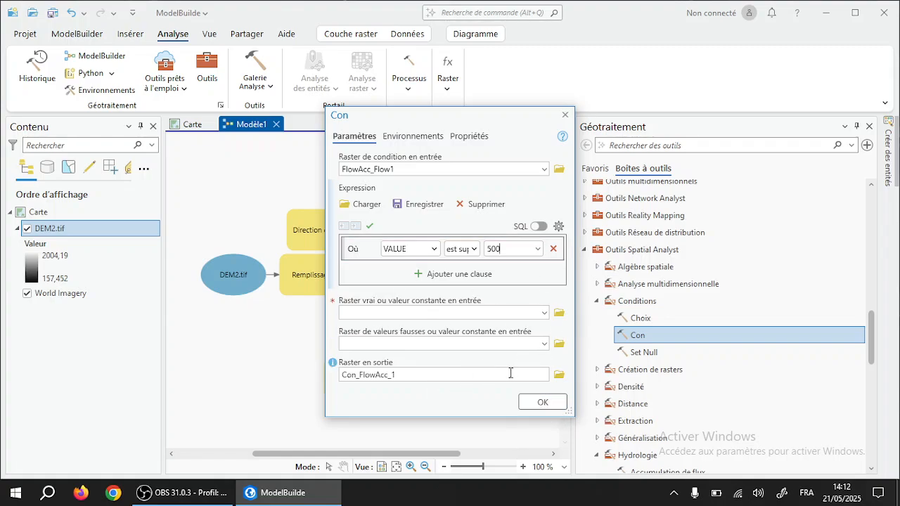
# Set the Con tool's true constant value to 1 and apply its parameters.
pyautogui.click(500, 314)
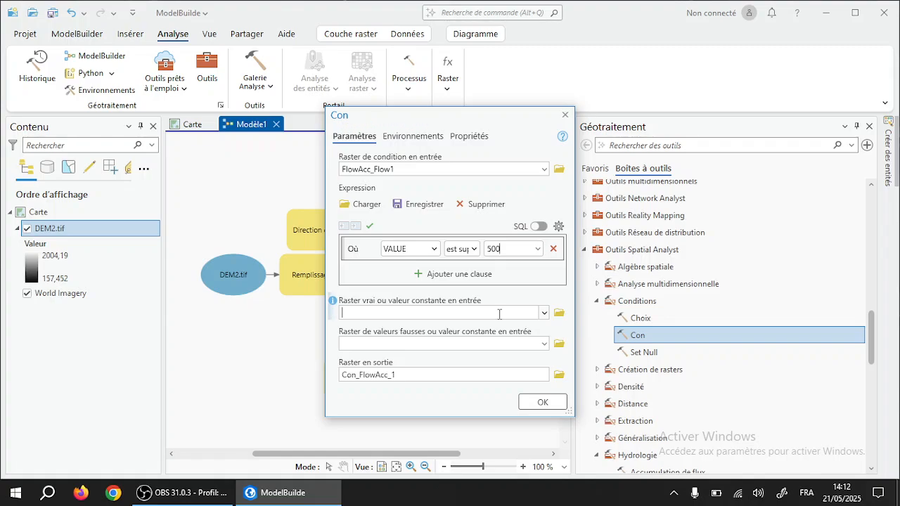
pyautogui.write('1')
pyautogui.click(543, 404)
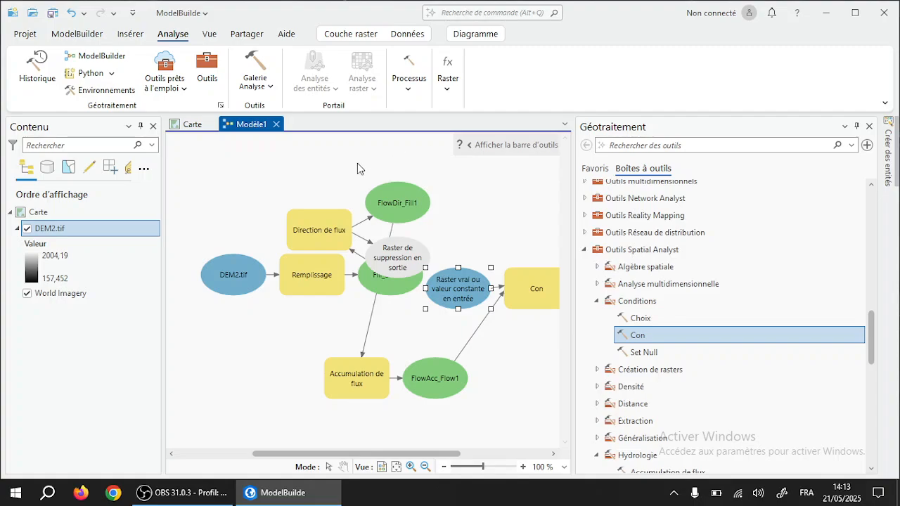
# Fit the model to the window and arrange its elements with the automatic layout.
pyautogui.click(409, 34)
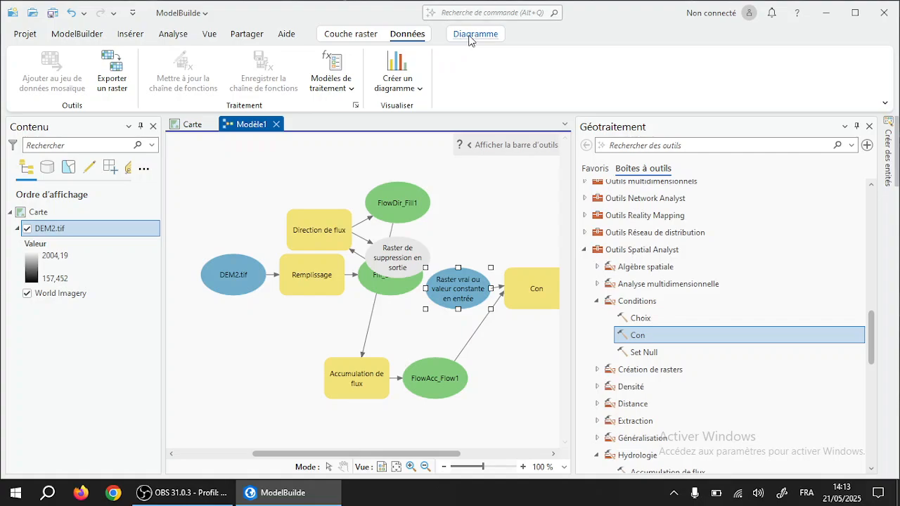
pyautogui.click(470, 37)
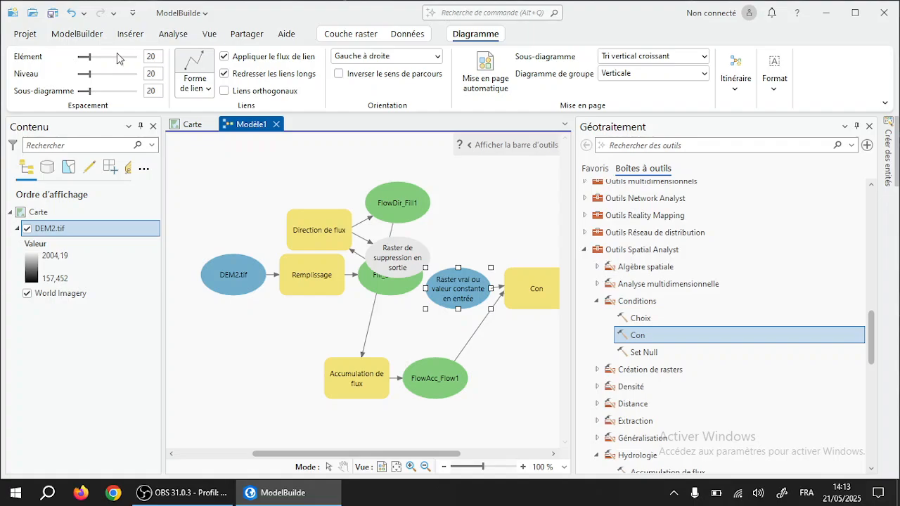
pyautogui.click(77, 35)
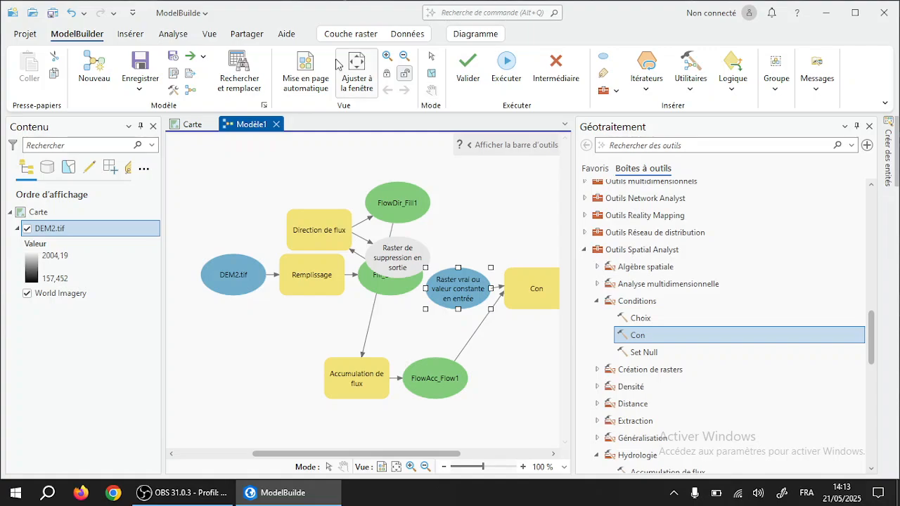
pyautogui.click(357, 66)
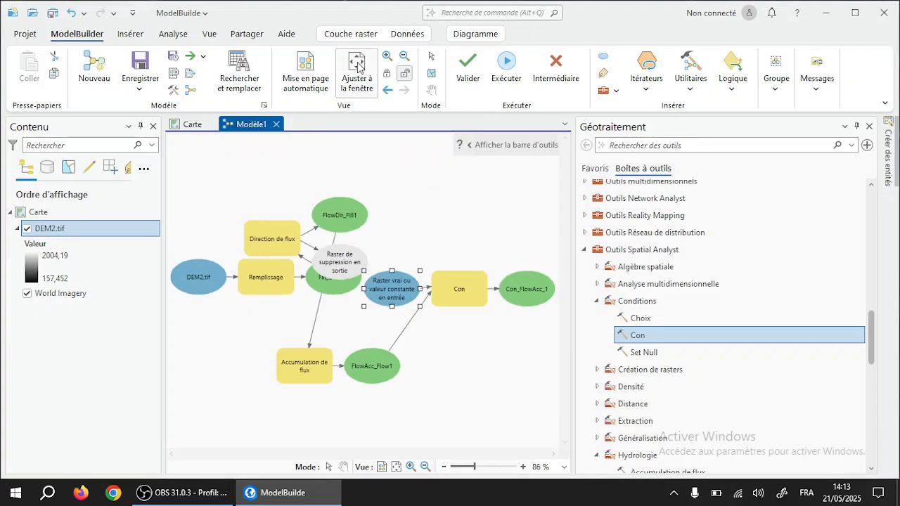
pyautogui.click(305, 64)
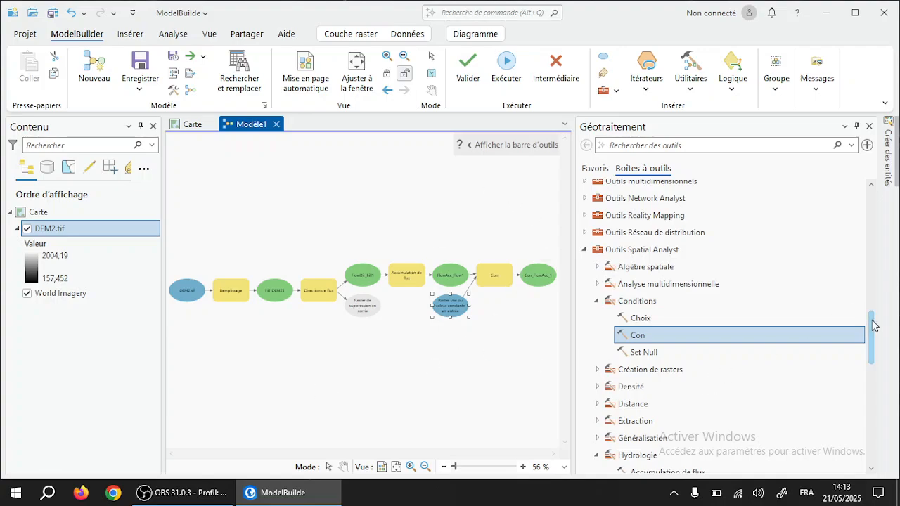
# Add the Ordre d'écoulement tool from the Hydrologie toolset to the model below the Con process.
pyautogui.moveTo(874, 325); pyautogui.dragTo(886, 391)
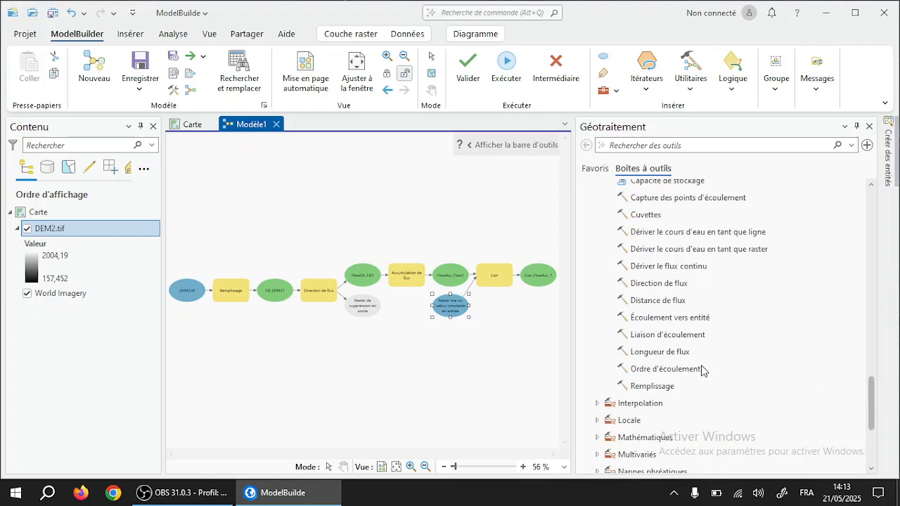
pyautogui.click(682, 371)
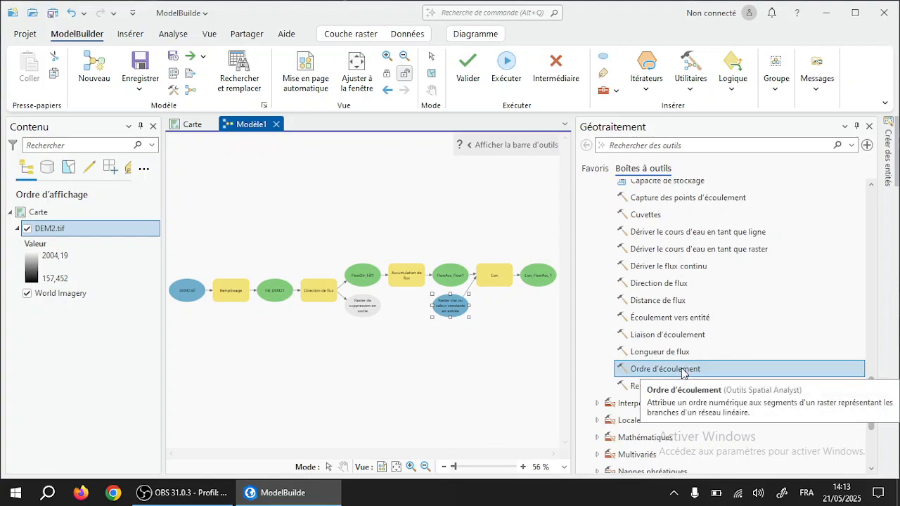
pyautogui.doubleClick(681, 370)
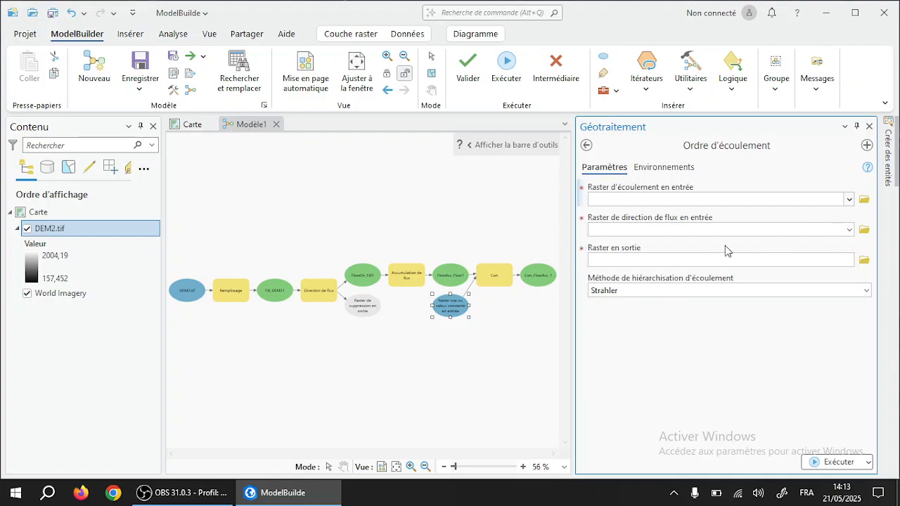
pyautogui.click(587, 145)
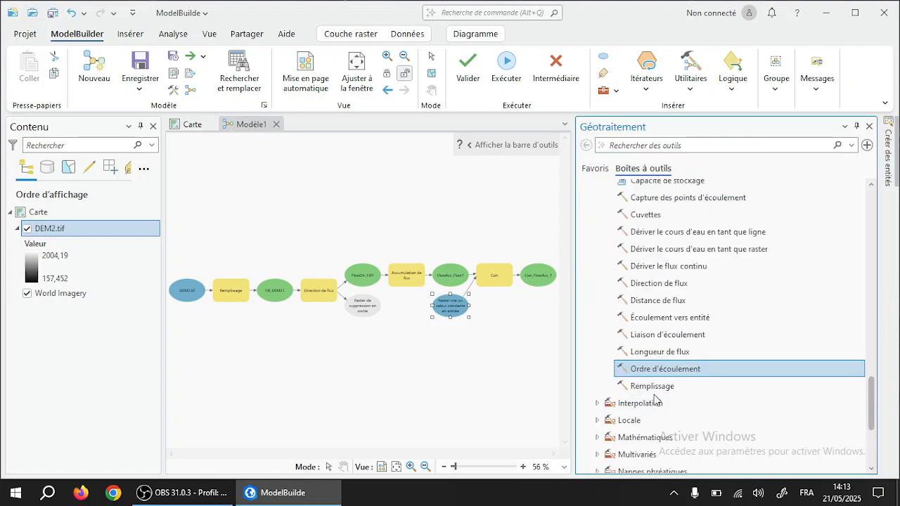
pyautogui.moveTo(646, 370)
pyautogui.mouseDown()
pyautogui.moveTo(457, 368)
pyautogui.moveTo(472, 369)
pyautogui.mouseUp()
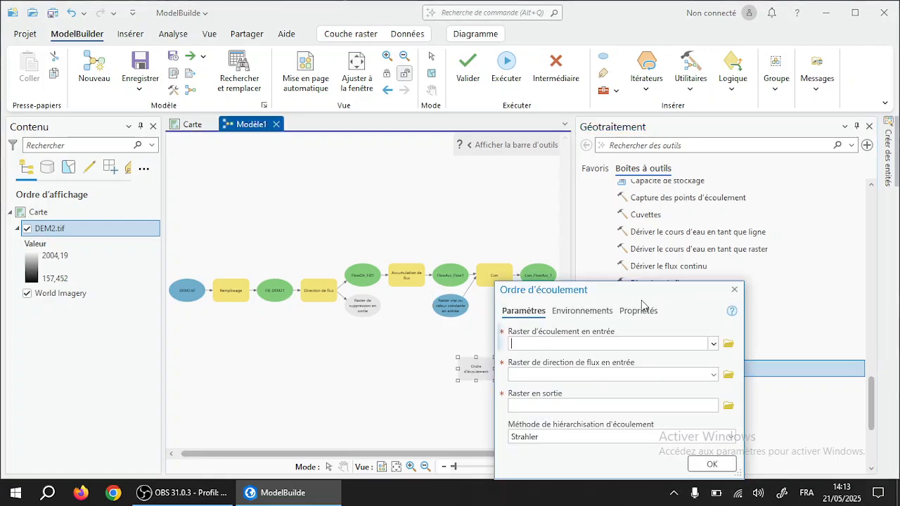
# Set the Ordre d'écoulement tool's input stream raster to Con_FlowAcc_1 and its flow direction raster to FlowDir_Fill1.
pyautogui.moveTo(626, 295); pyautogui.dragTo(529, 160)
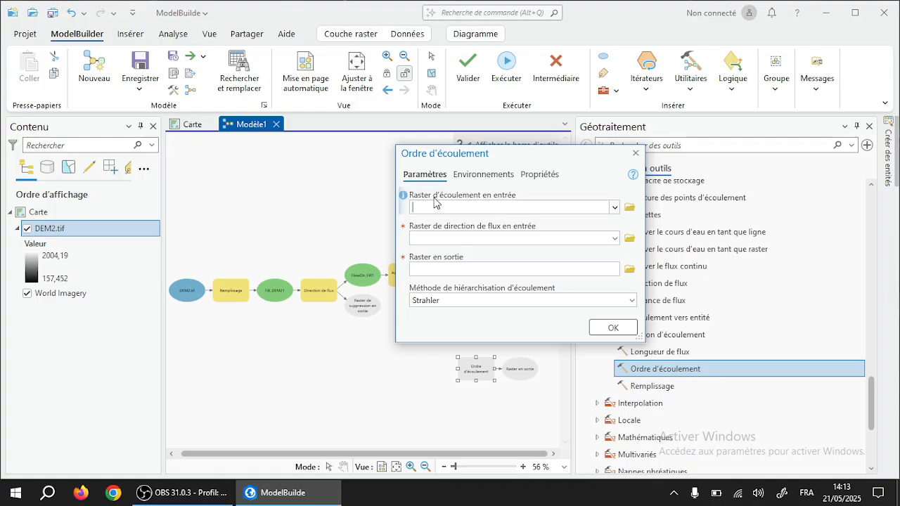
pyautogui.click(616, 208)
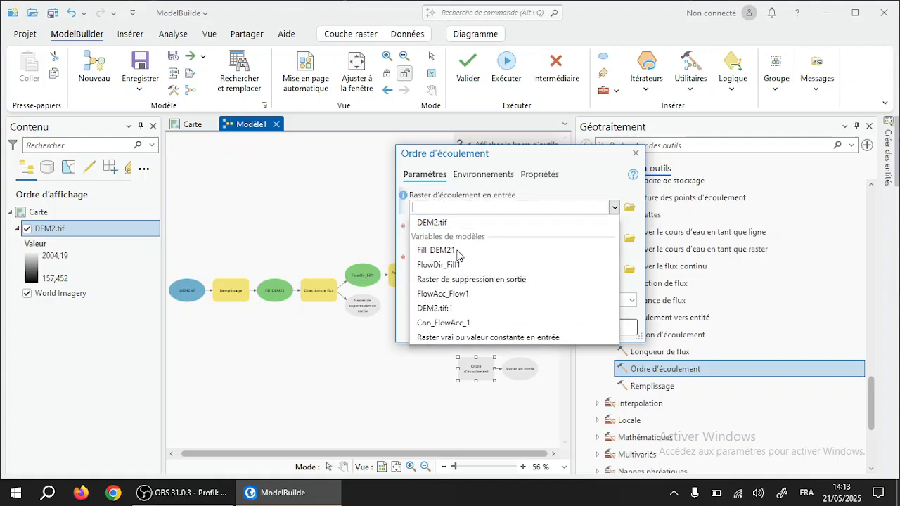
pyautogui.click(427, 323)
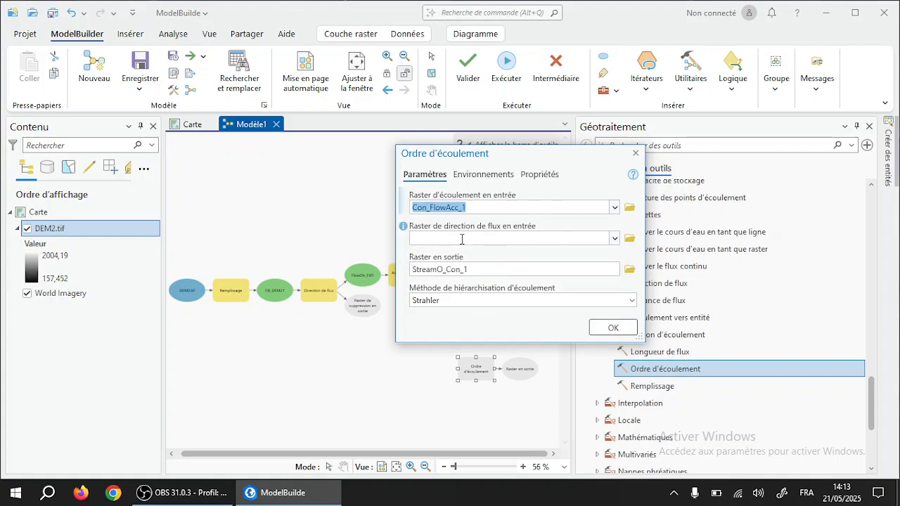
pyautogui.click(615, 238)
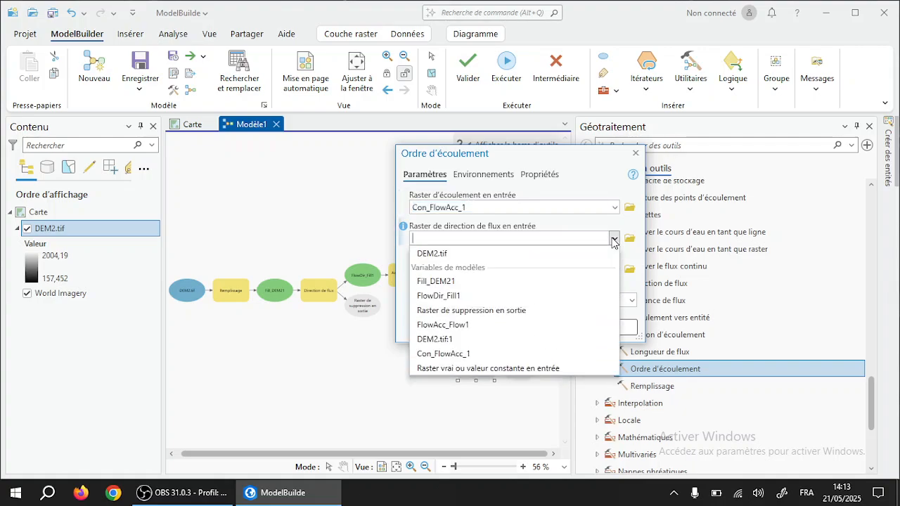
pyautogui.click(442, 296)
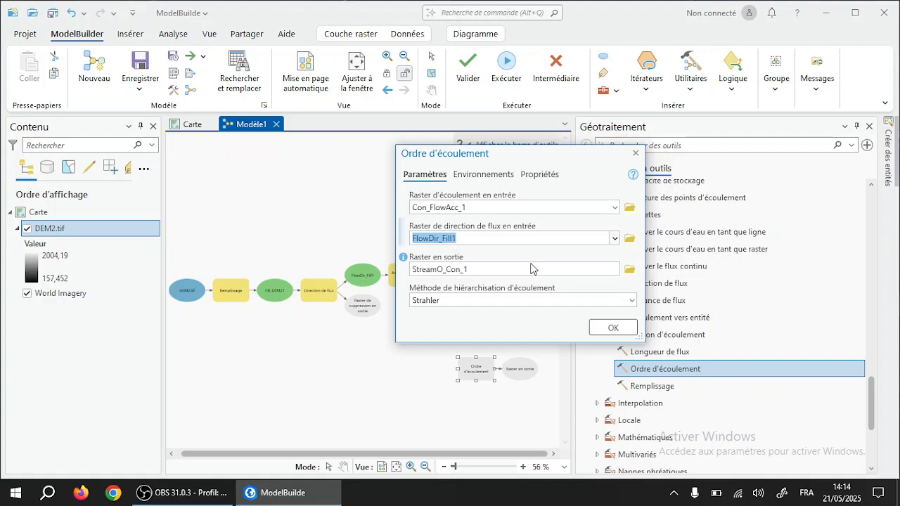
# Keep Strahler as the stream ordering method and apply the Ordre d'écoulement parameters.
pyautogui.click(463, 304)
pyautogui.click(632, 300)
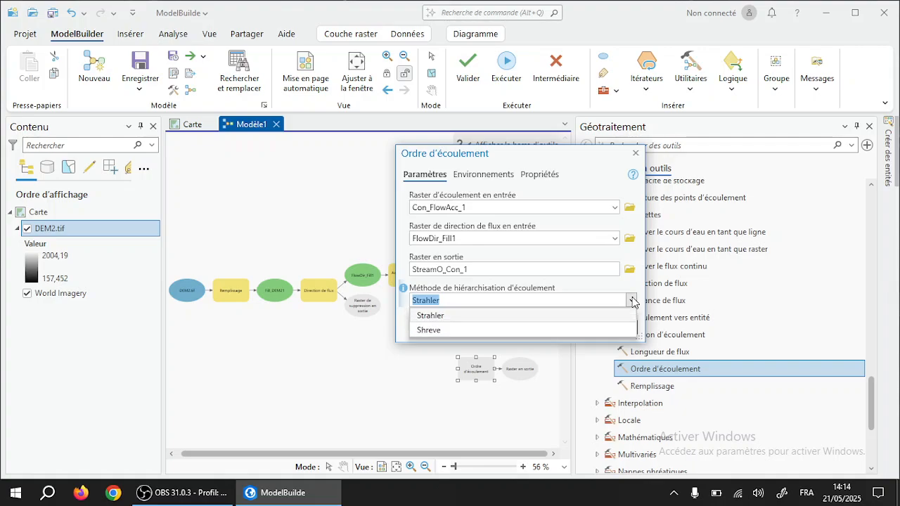
pyautogui.click(447, 302)
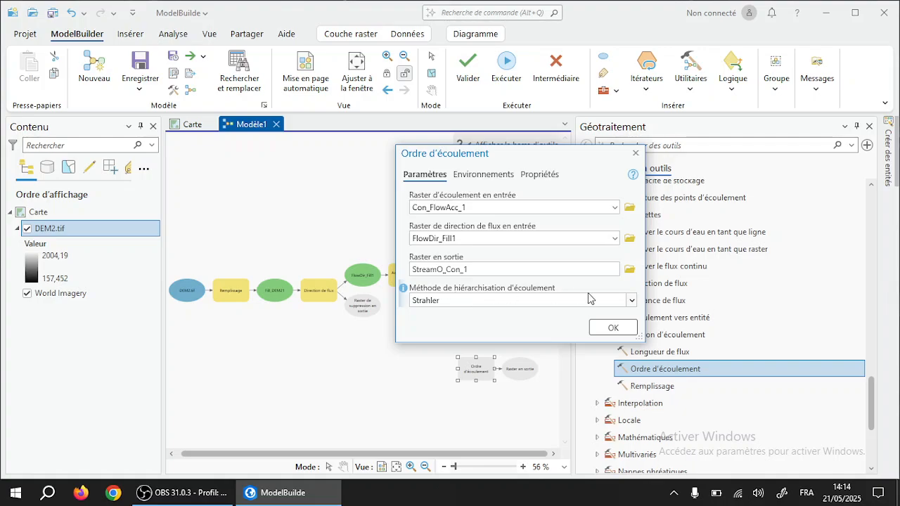
pyautogui.click(613, 331)
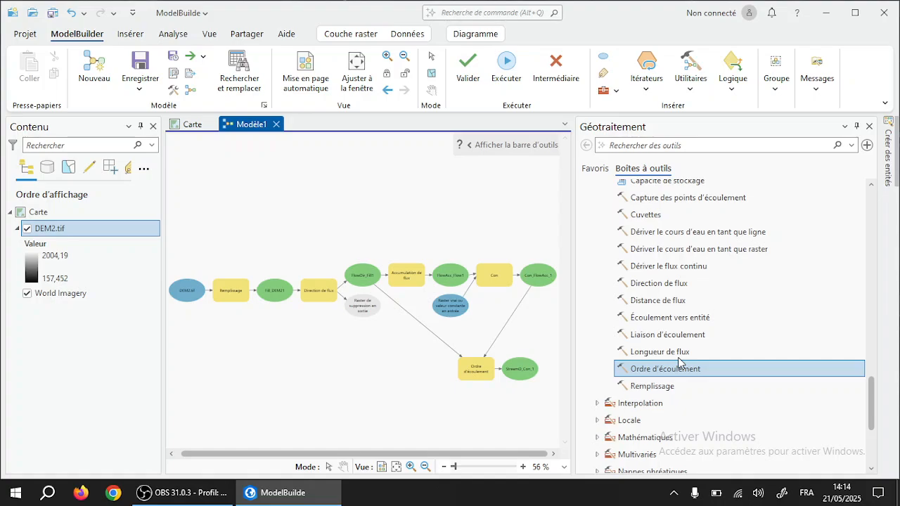
pyautogui.click(675, 320)
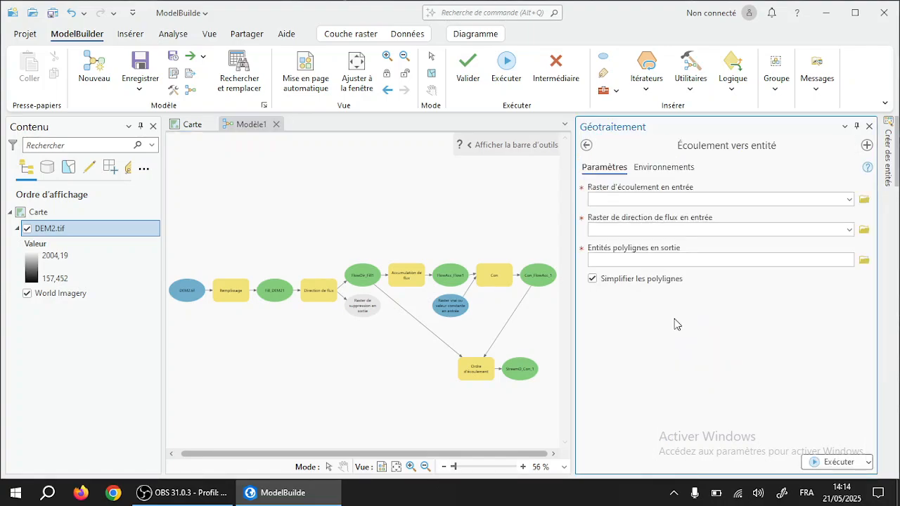
pyautogui.click(849, 201)
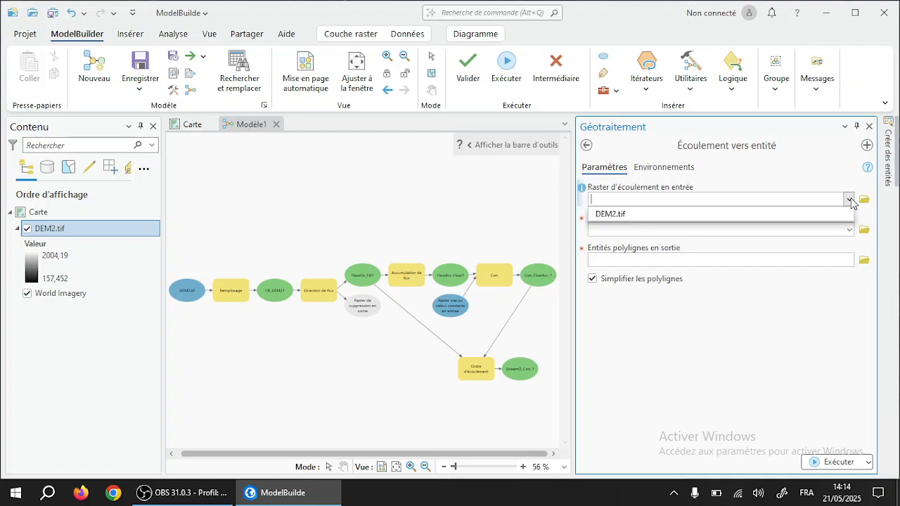
pyautogui.click(664, 214)
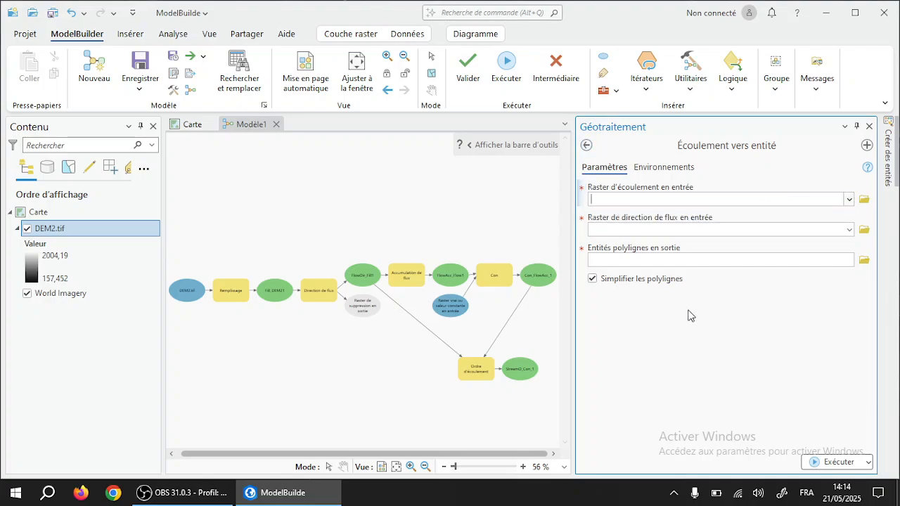
pyautogui.click(585, 145)
# Add the Écoulement vers entité tool to the model with StreamO_Con_1 as stream raster and FlowDir_Fill1 as flow direction raster.
pyautogui.moveTo(677, 320); pyautogui.dragTo(426, 198)
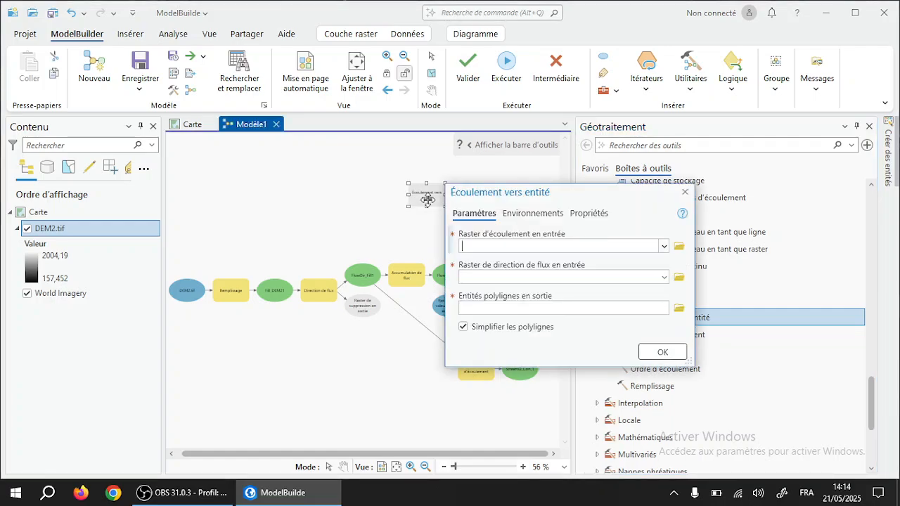
pyautogui.click(664, 247)
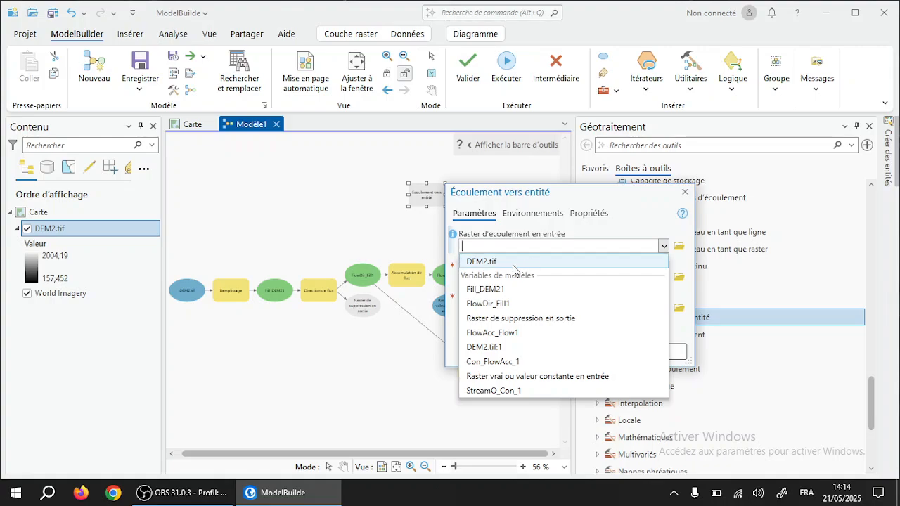
pyautogui.click(496, 391)
pyautogui.click(664, 278)
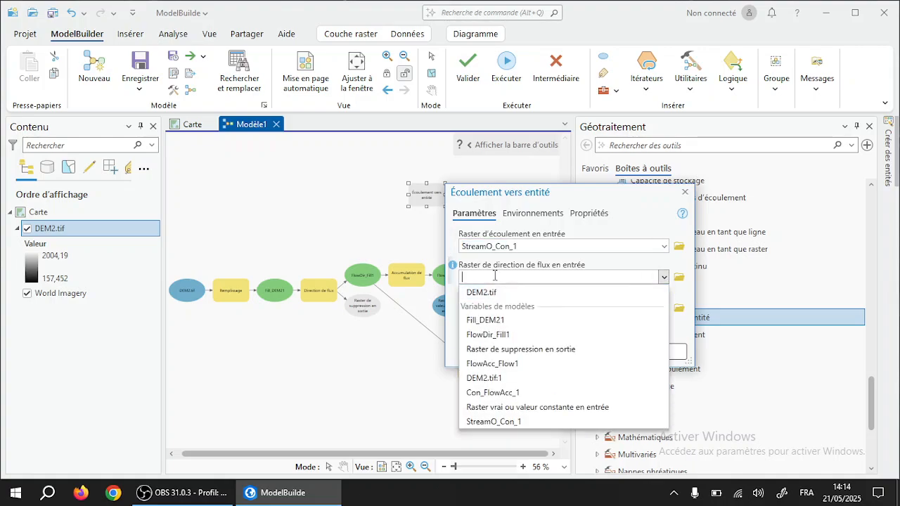
pyautogui.click(492, 335)
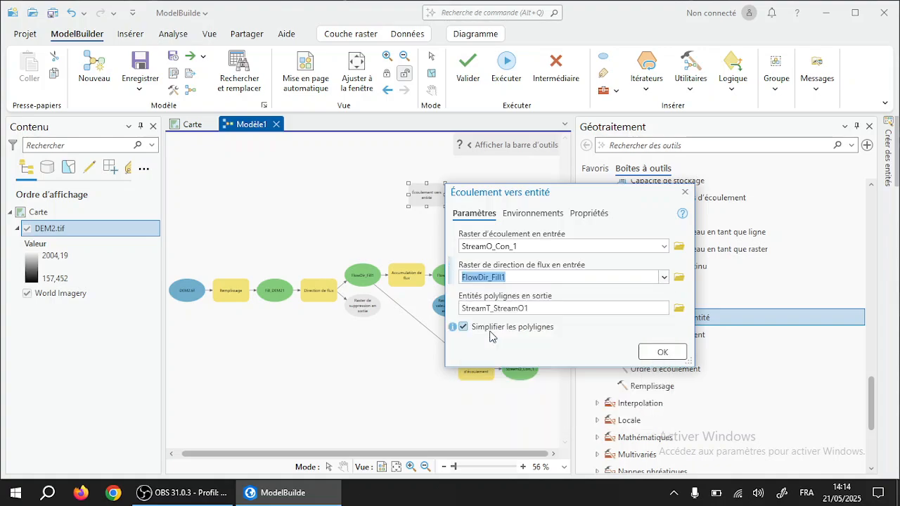
# Name the output polyline features RH in the ModelBuilde.gdb geodatabase and apply the Écoulement vers entité parameters.
pyautogui.moveTo(535, 308); pyautogui.dragTo(530, 309)
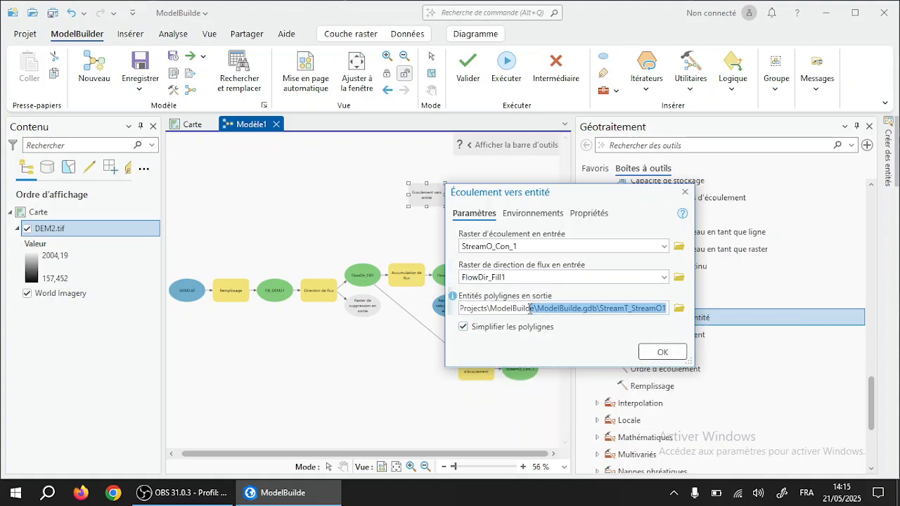
pyautogui.click(600, 308)
pyautogui.moveTo(600, 308); pyautogui.dragTo(671, 311)
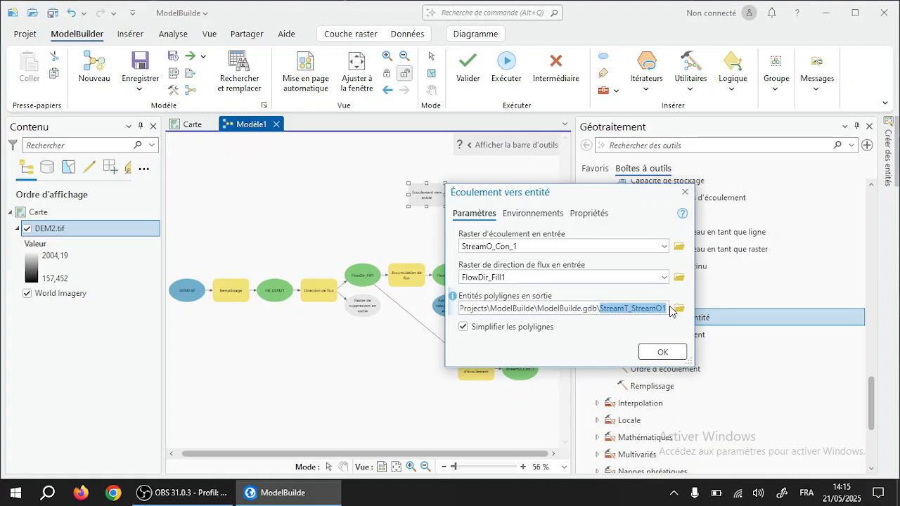
pyautogui.write('R')
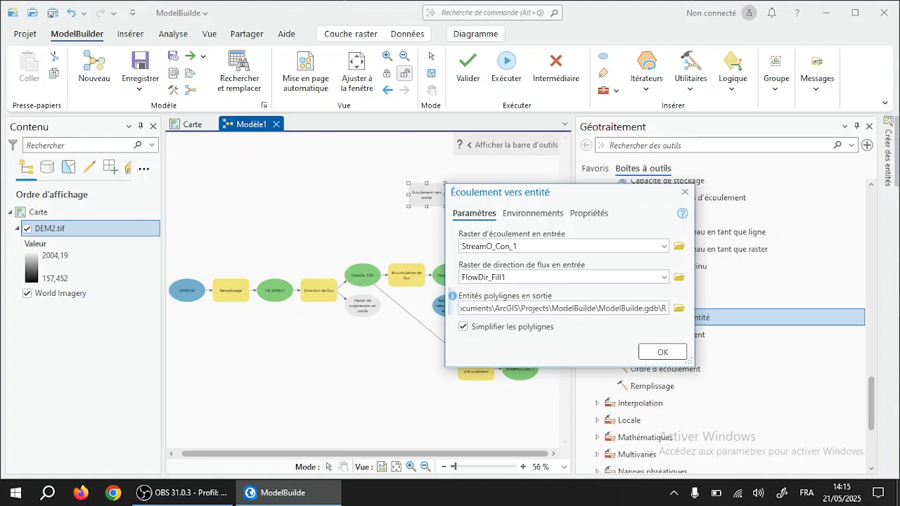
pyautogui.write('H')
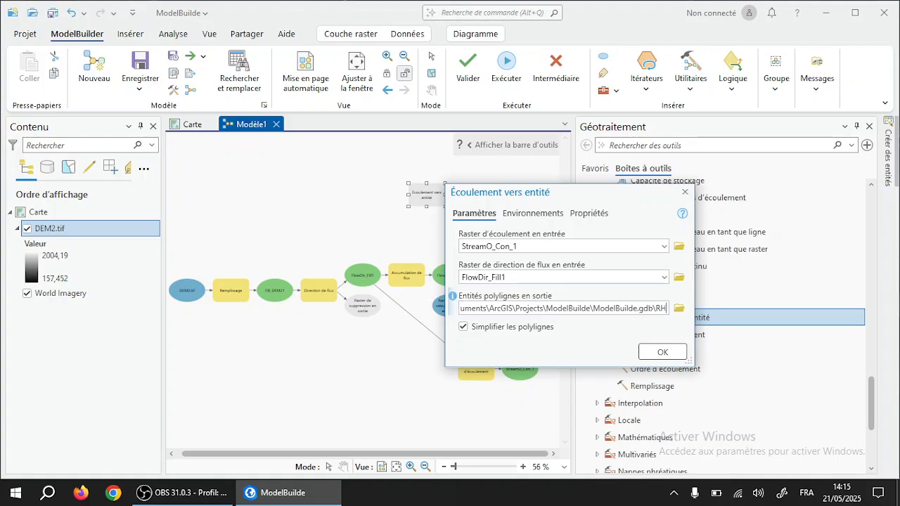
pyautogui.click(662, 353)
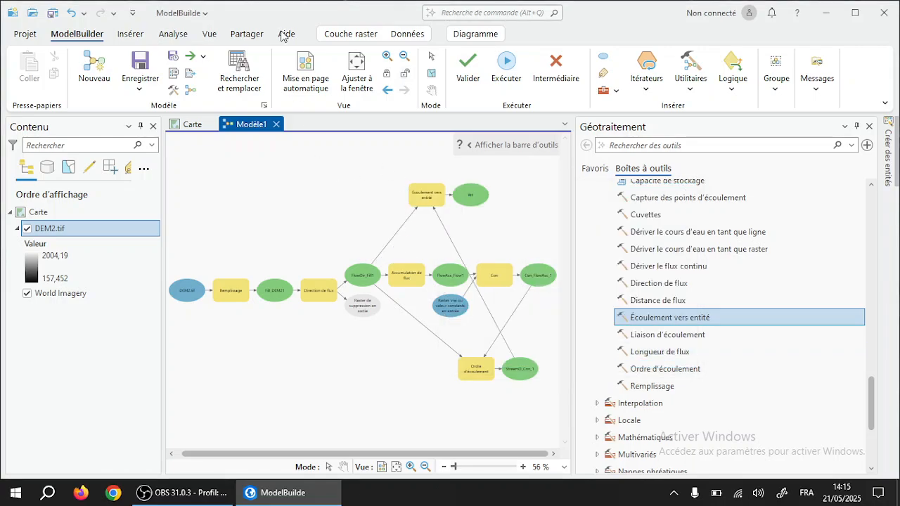
# Arrange the model with the automatic layout and set the RH output to be added to the map.
pyautogui.click(305, 79)
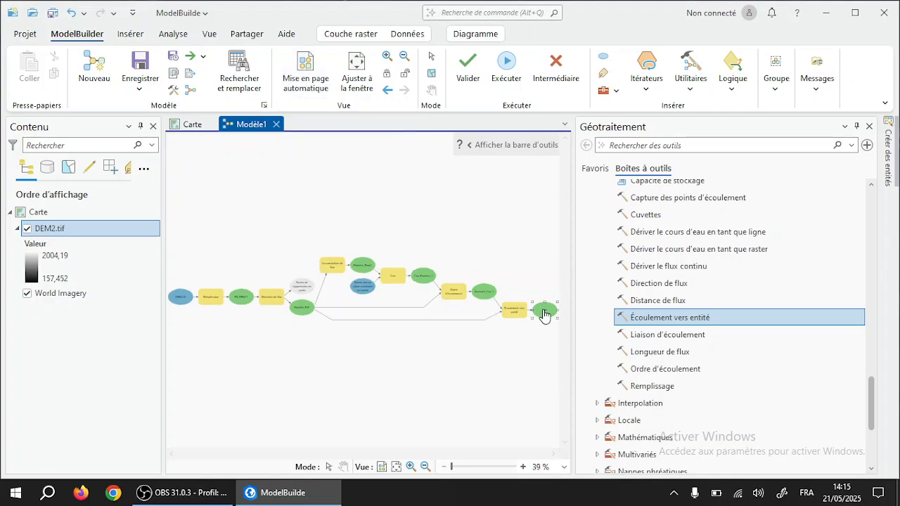
pyautogui.rightClick(545, 311)
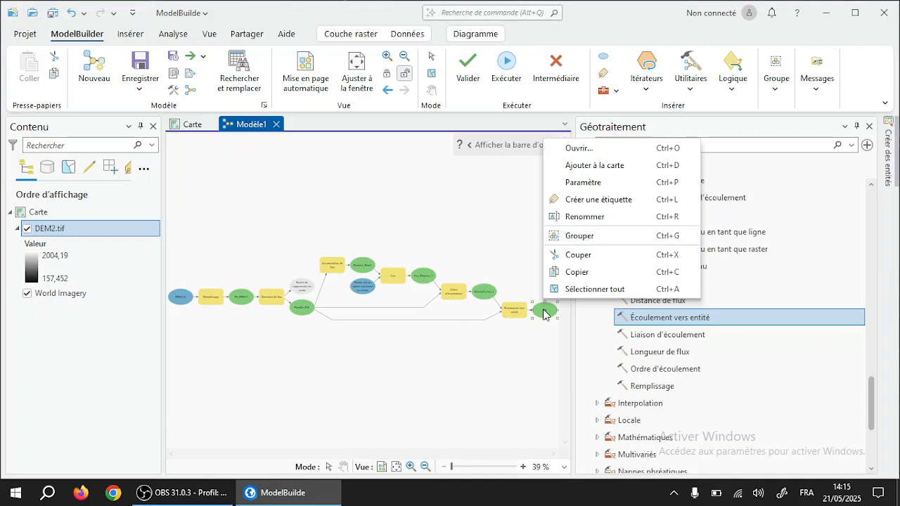
pyautogui.click(590, 169)
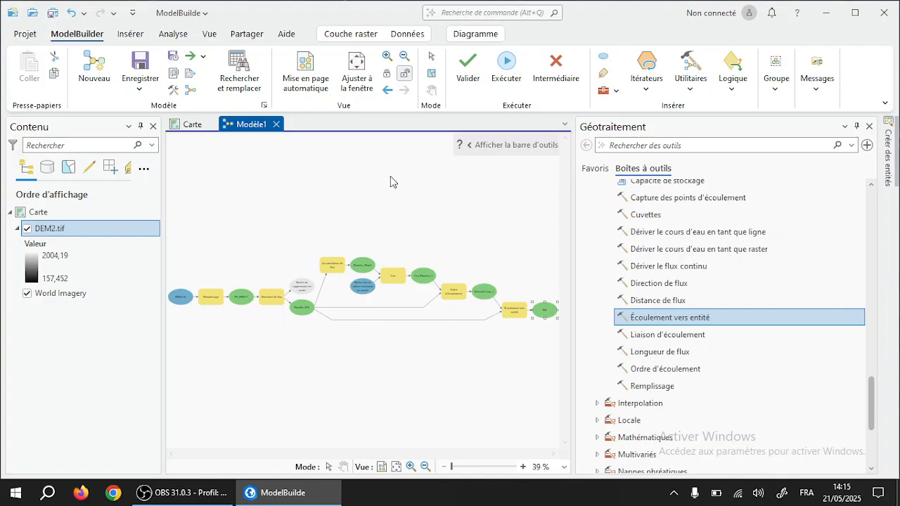
# Validate and run the whole model, closing its progress window once processing has finished.
pyautogui.click(468, 70)
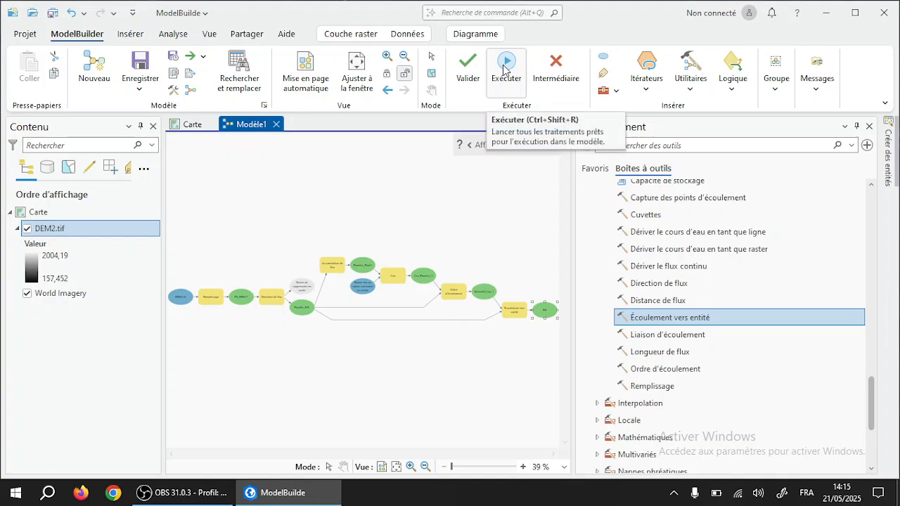
pyautogui.click(503, 70)
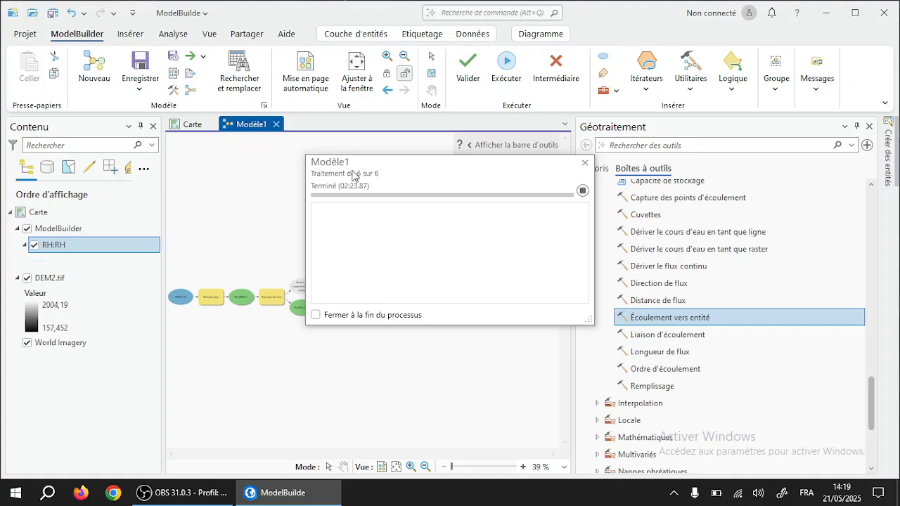
pyautogui.click(586, 165)
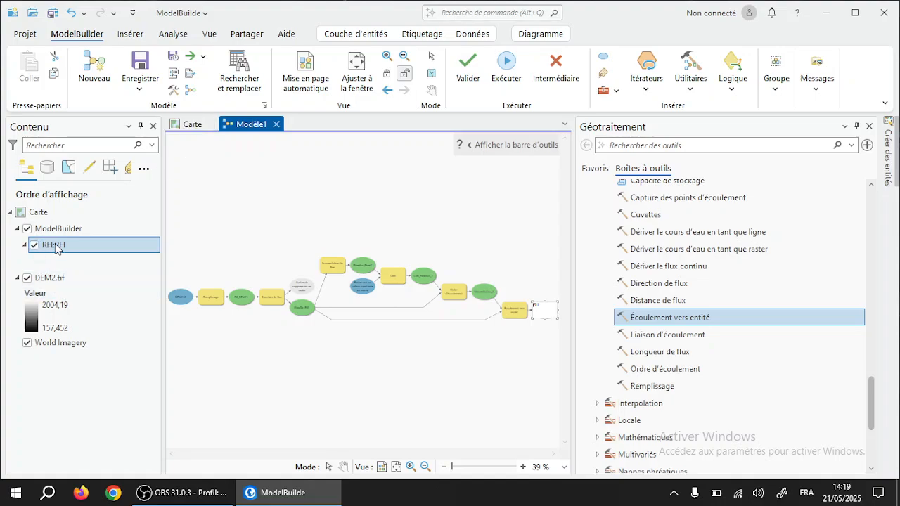
# Switch to the Carte view and open the attribute table of the RH stream layer.
pyautogui.click(197, 128)
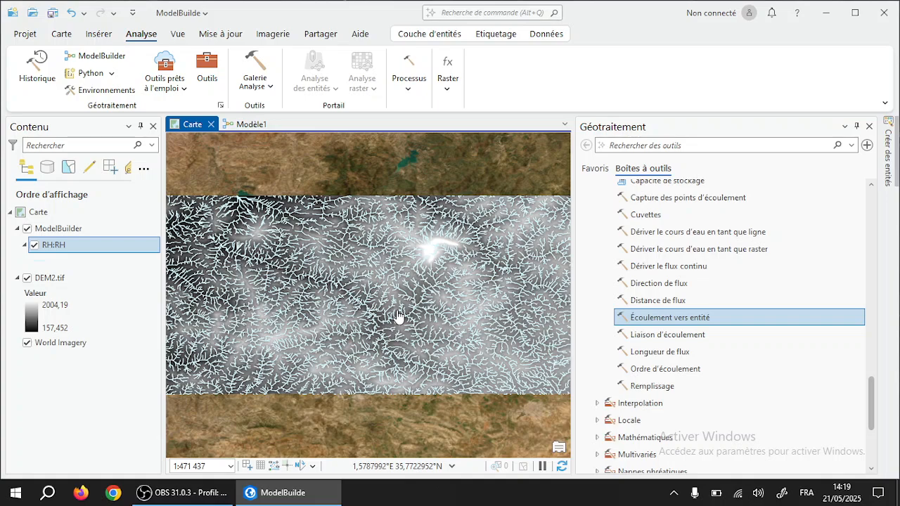
pyautogui.rightClick(50, 247)
pyautogui.click(102, 81)
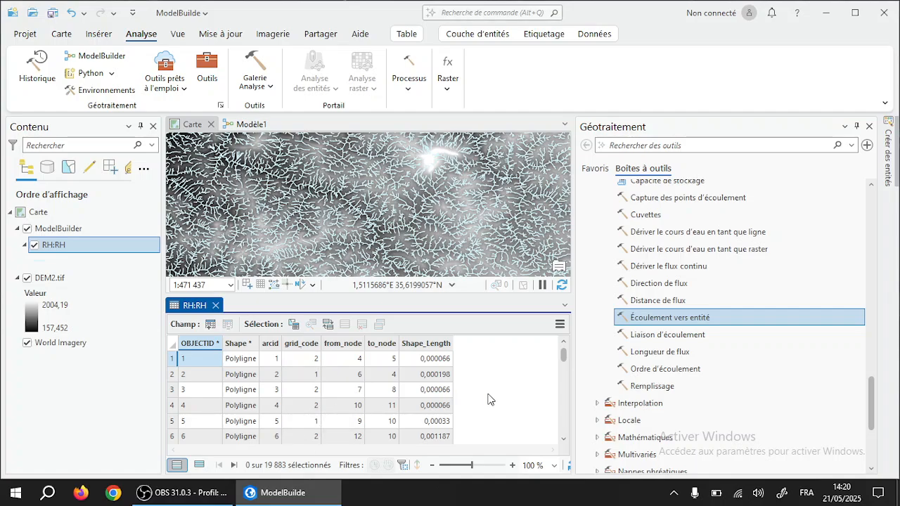
# Sort the RH attribute table by grid_code in ascending order, followed by descending order, to examine the stream orders.
pyautogui.rightClick(312, 347)
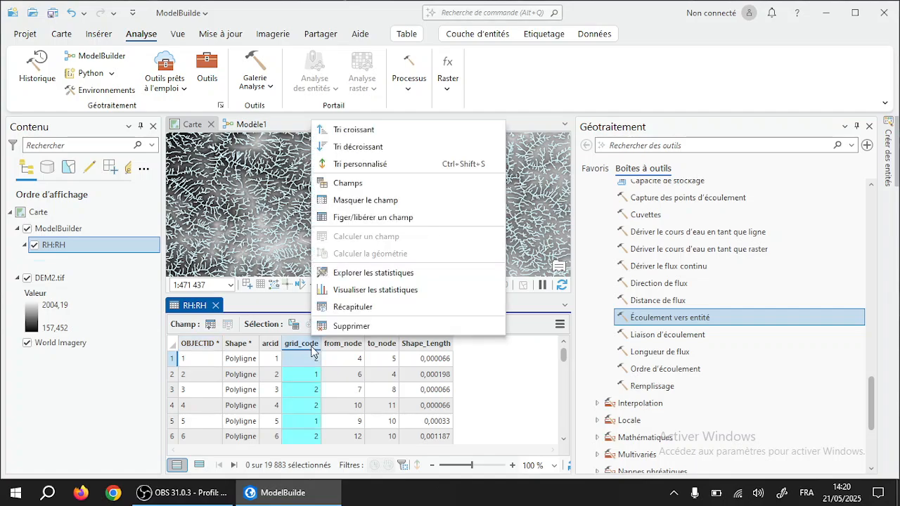
pyautogui.click(354, 130)
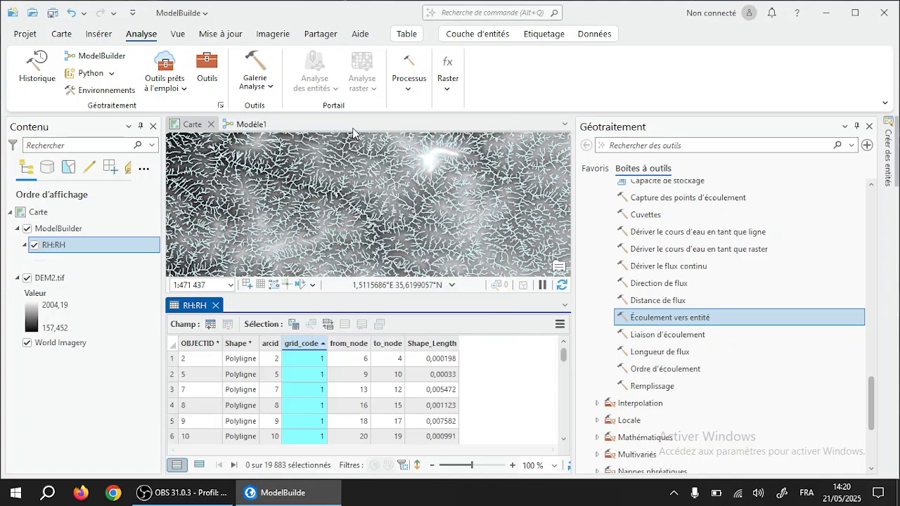
pyautogui.rightClick(302, 344)
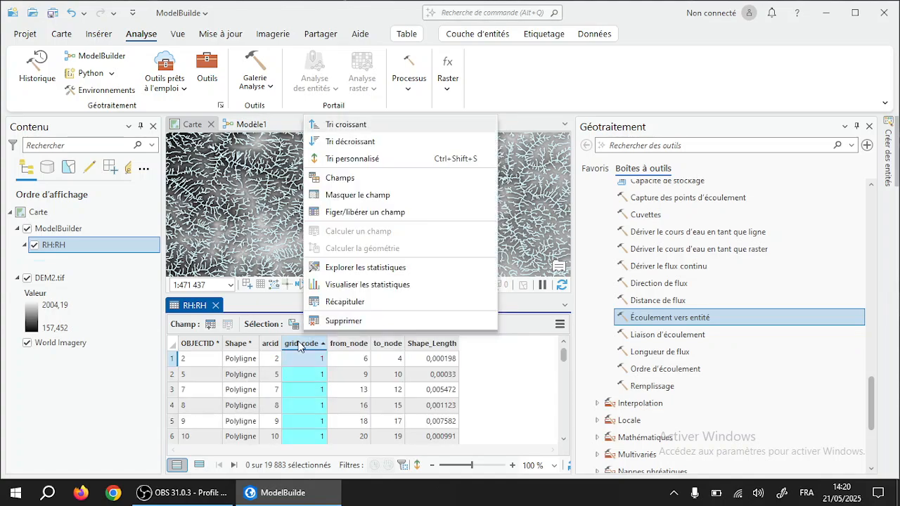
pyautogui.click(346, 142)
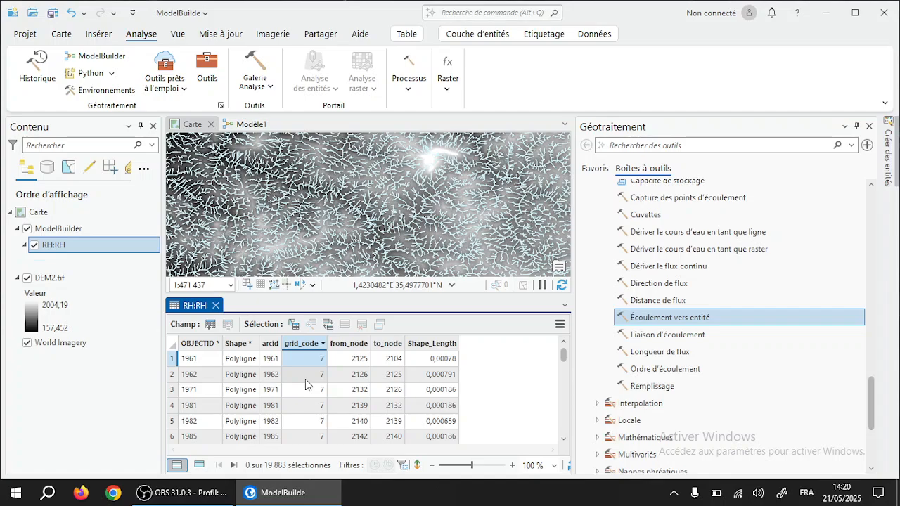
# Symbolize the RH stream layer with unique values (Valeurs uniques) based on the grid_code field.
pyautogui.rightClick(43, 248)
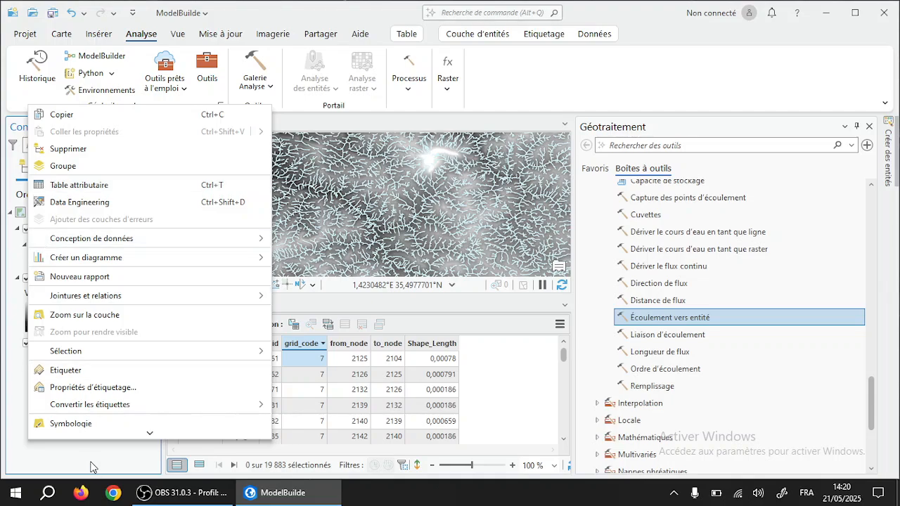
pyautogui.click(78, 421)
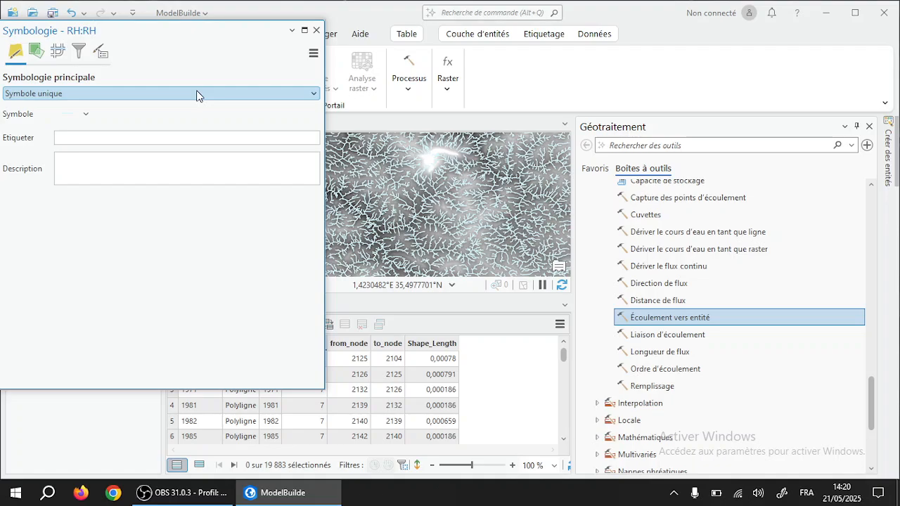
pyautogui.click(197, 95)
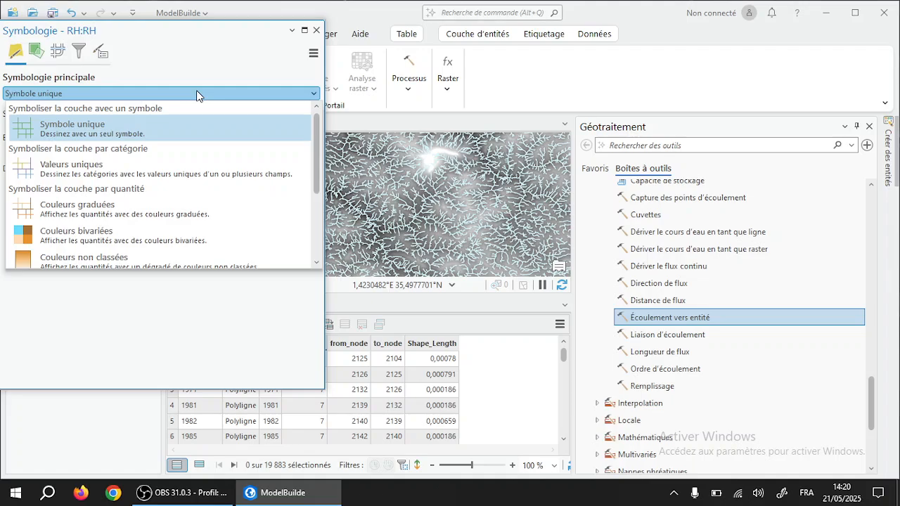
pyautogui.click(197, 96)
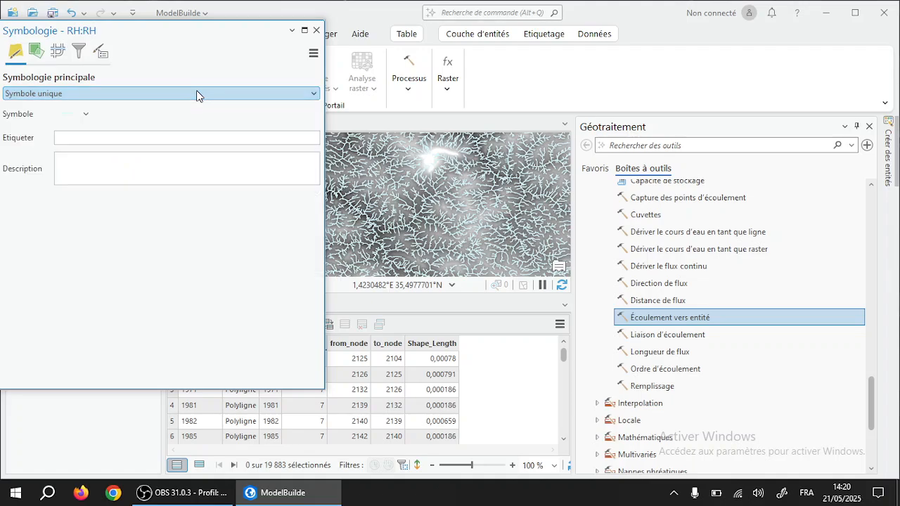
pyautogui.click(156, 95)
pyautogui.click(106, 167)
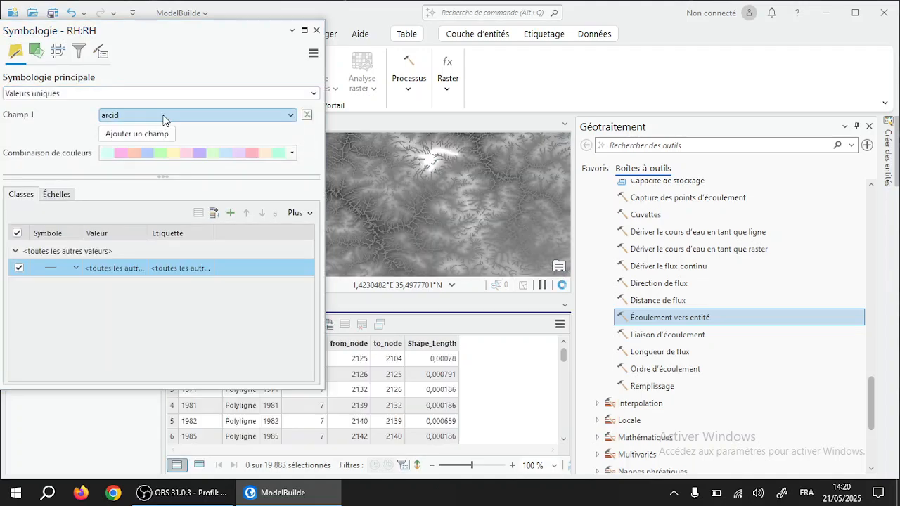
pyautogui.click(165, 115)
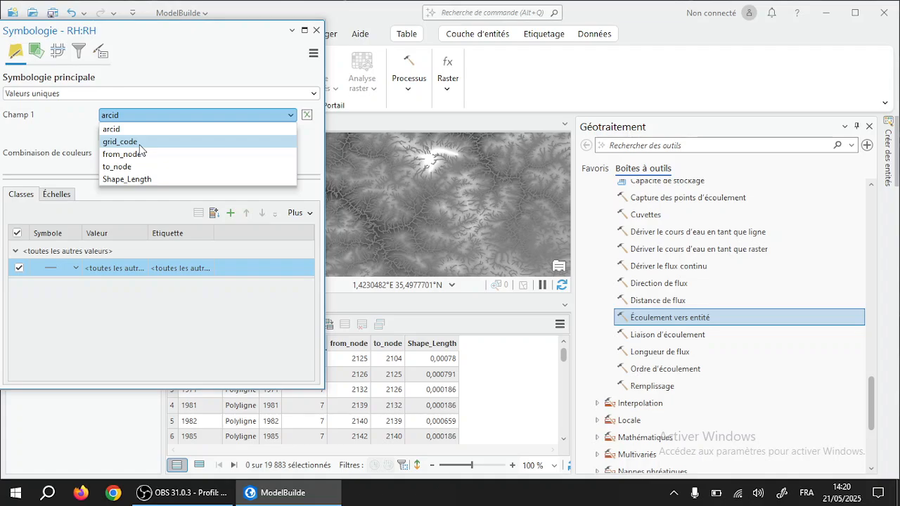
pyautogui.click(143, 143)
# Show all available colour schemes and apply the dark-blue-to-white gradient to the grid_code classes.
pyautogui.click(217, 153)
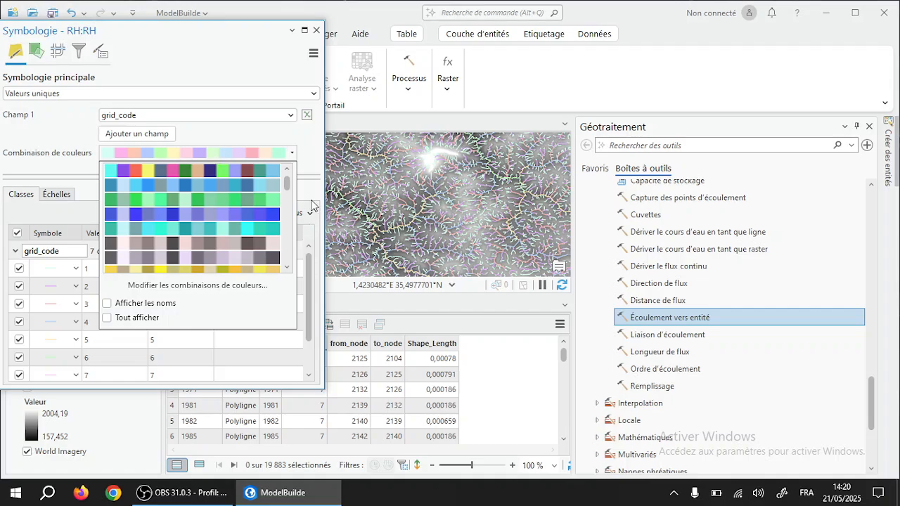
pyautogui.moveTo(287, 182)
pyautogui.mouseDown()
pyautogui.moveTo(292, 267)
pyautogui.moveTo(294, 148)
pyautogui.moveTo(287, 200)
pyautogui.moveTo(288, 172)
pyautogui.mouseUp()
pyautogui.click(107, 317)
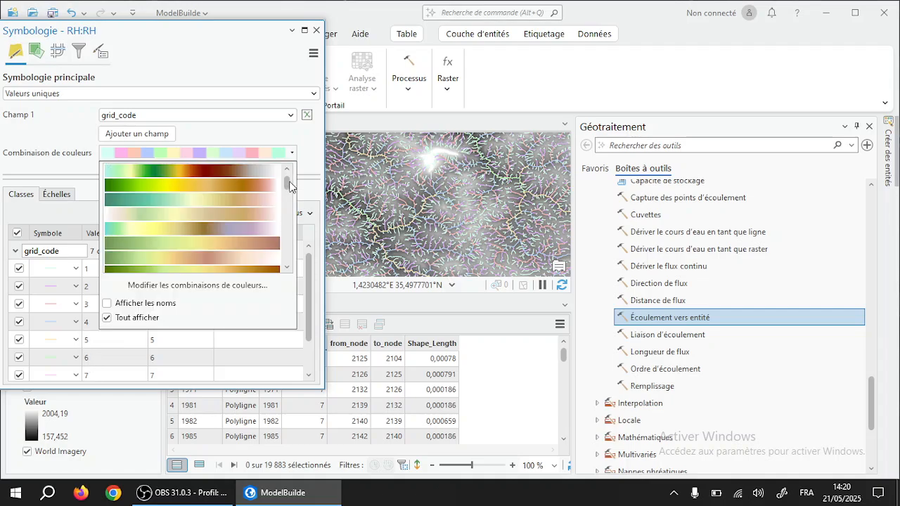
pyautogui.moveTo(287, 181); pyautogui.dragTo(288, 197)
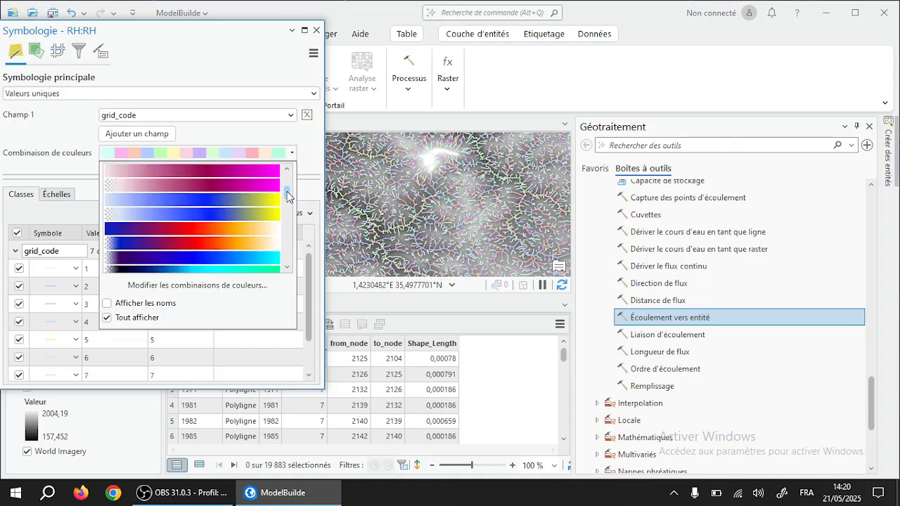
pyautogui.click(250, 182)
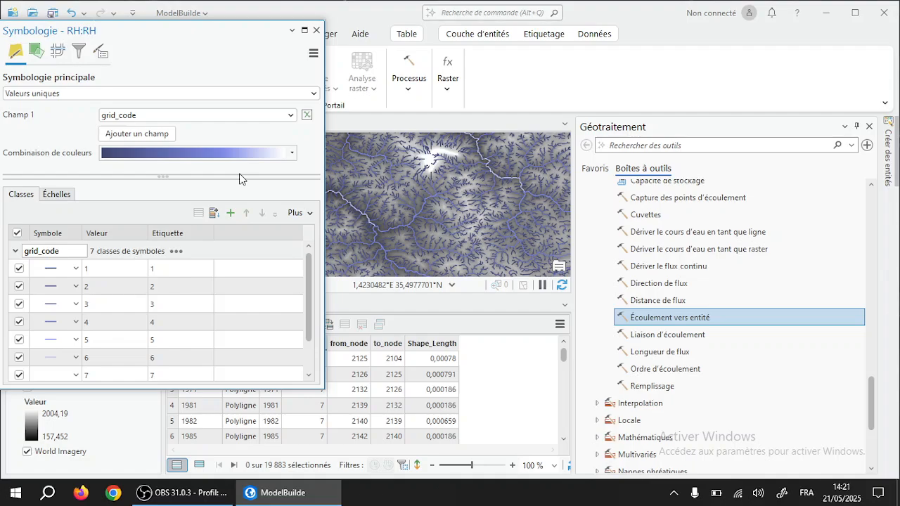
# Replace the grid_code colour scheme with the gradient from light cyan through blue to dark indigo, and close the symbology settings.
pyautogui.click(293, 154)
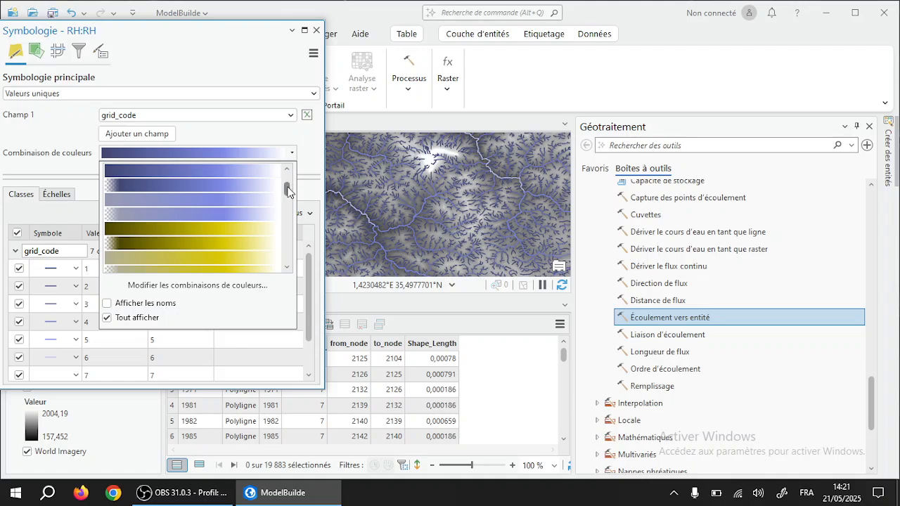
pyautogui.moveTo(286, 186); pyautogui.dragTo(287, 184)
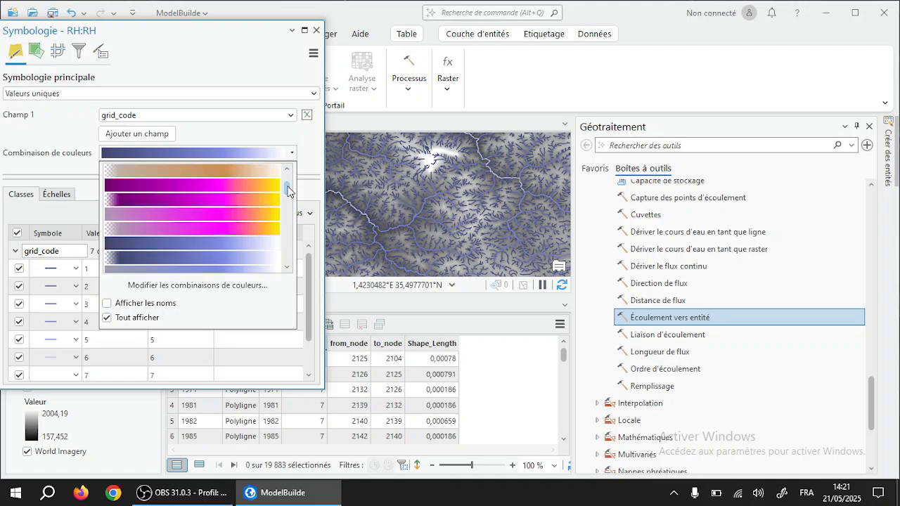
pyautogui.click(287, 267)
pyautogui.click(286, 267)
pyautogui.click(287, 267)
pyautogui.click(287, 268)
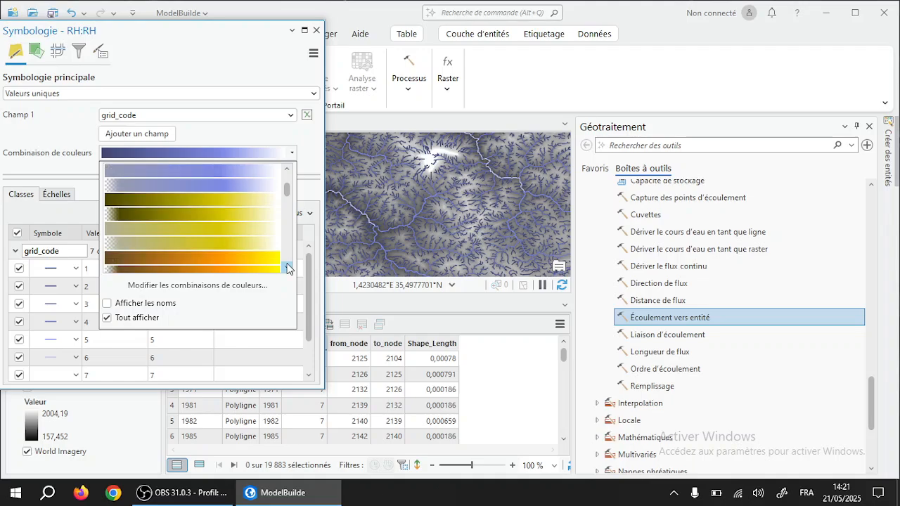
pyautogui.click(287, 268)
pyautogui.click(286, 267)
pyautogui.click(287, 267)
pyautogui.click(287, 267)
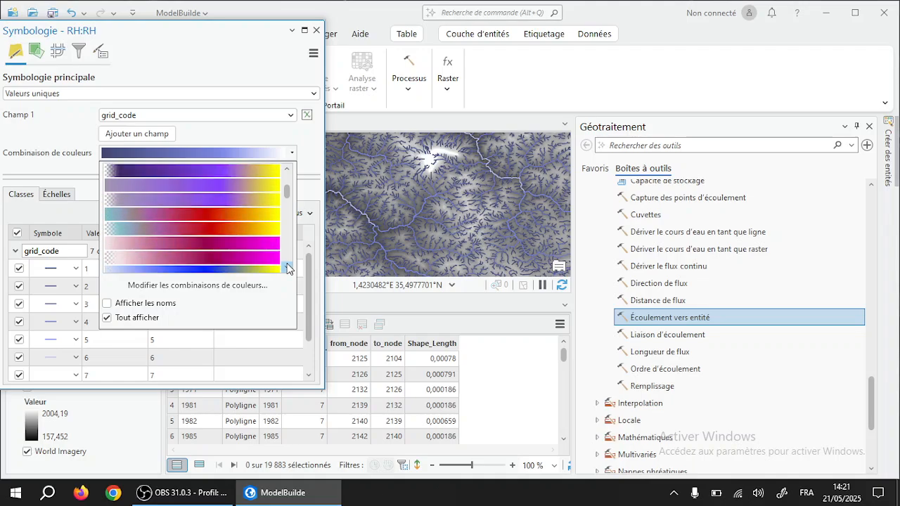
pyautogui.click(287, 267)
pyautogui.click(287, 268)
pyautogui.click(287, 267)
pyautogui.click(287, 267)
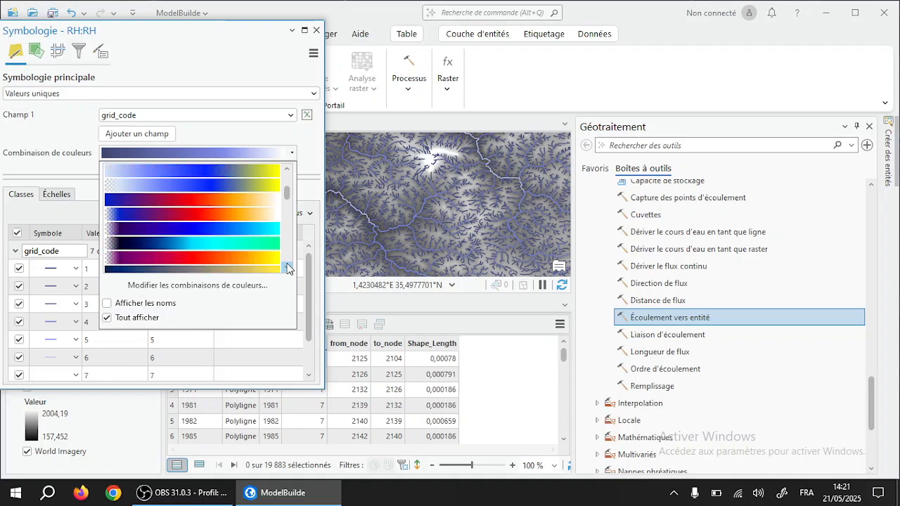
pyautogui.click(287, 267)
pyautogui.click(287, 267)
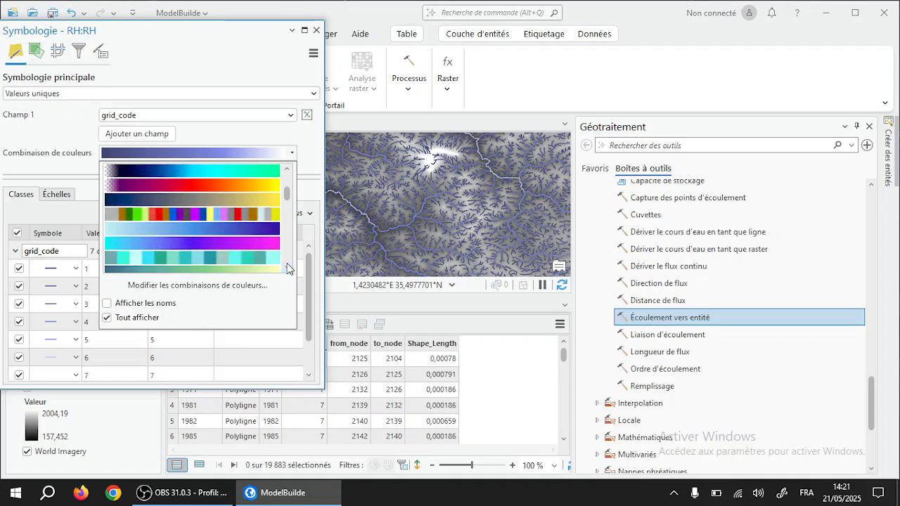
pyautogui.click(238, 235)
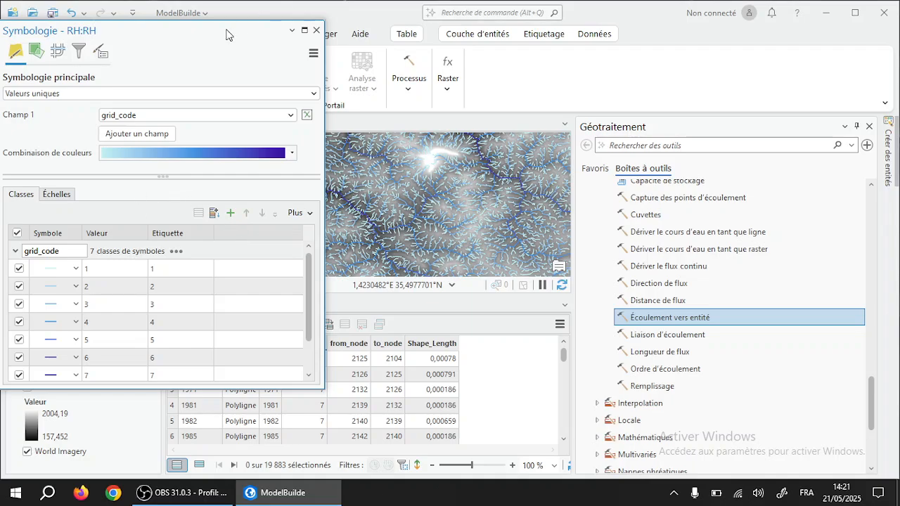
pyautogui.click(317, 30)
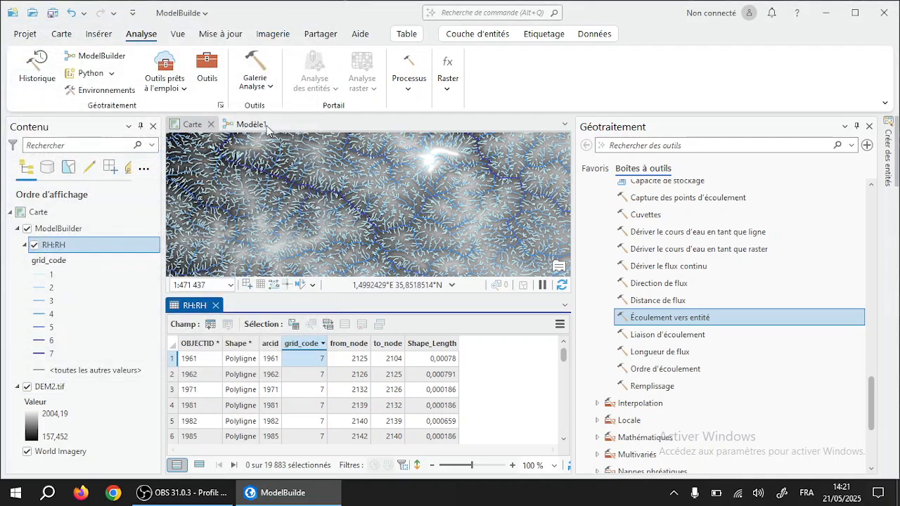
# Set the line symbol of grid_code class 1 to no colour (Aucune couleur), apply it and close the symbology settings.
pyautogui.click(38, 276)
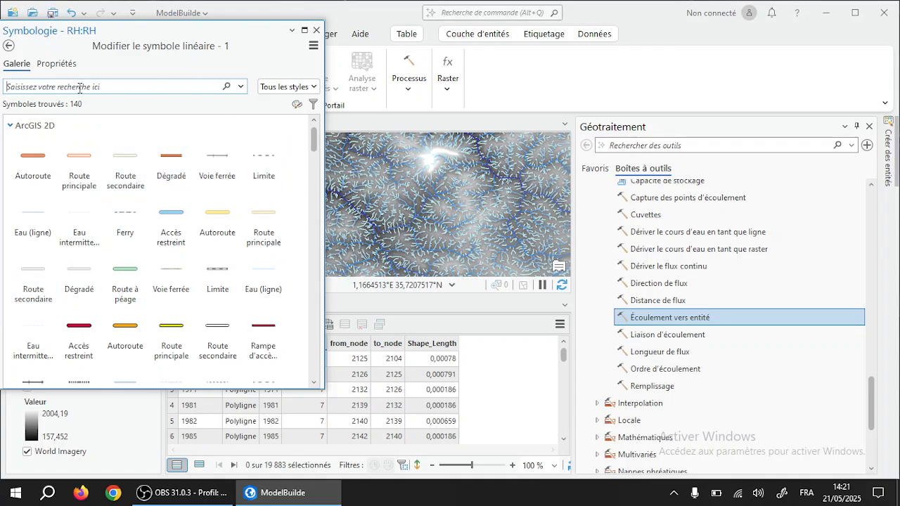
pyautogui.click(62, 64)
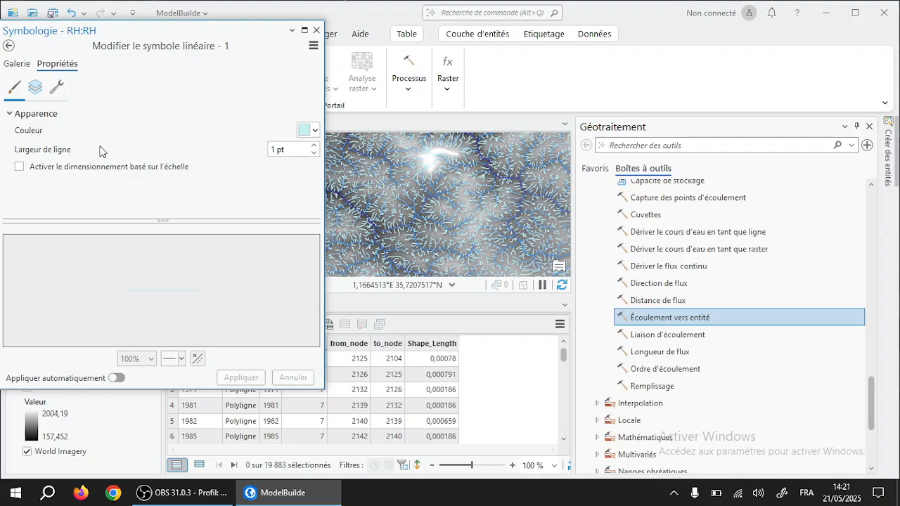
pyautogui.click(314, 130)
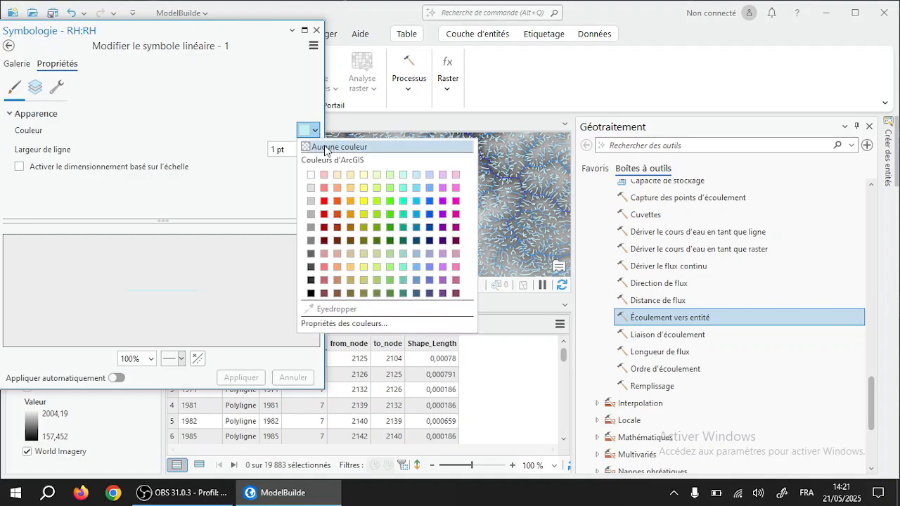
pyautogui.click(325, 148)
pyautogui.click(237, 379)
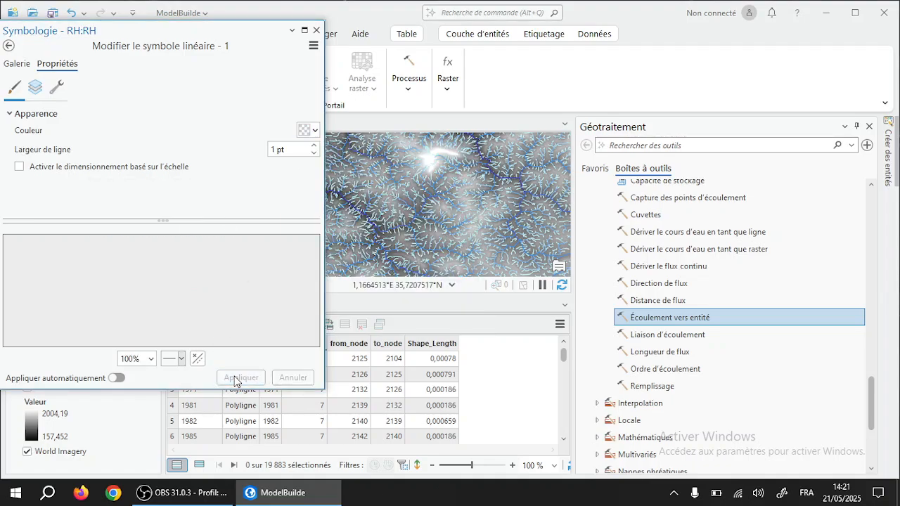
pyautogui.click(317, 32)
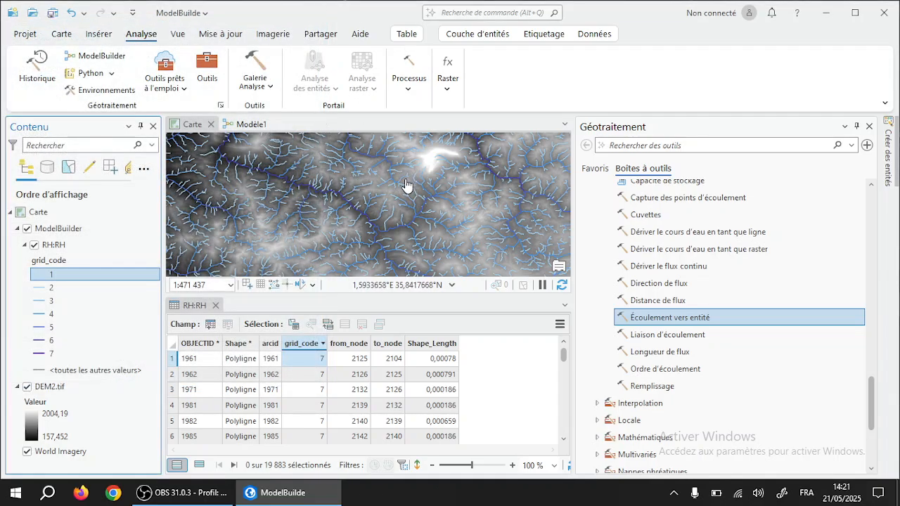
# Close the RH attribute table and the Géotraitement pane, and examine the symbolized stream network up close across the enlarged map.
pyautogui.click(60, 39)
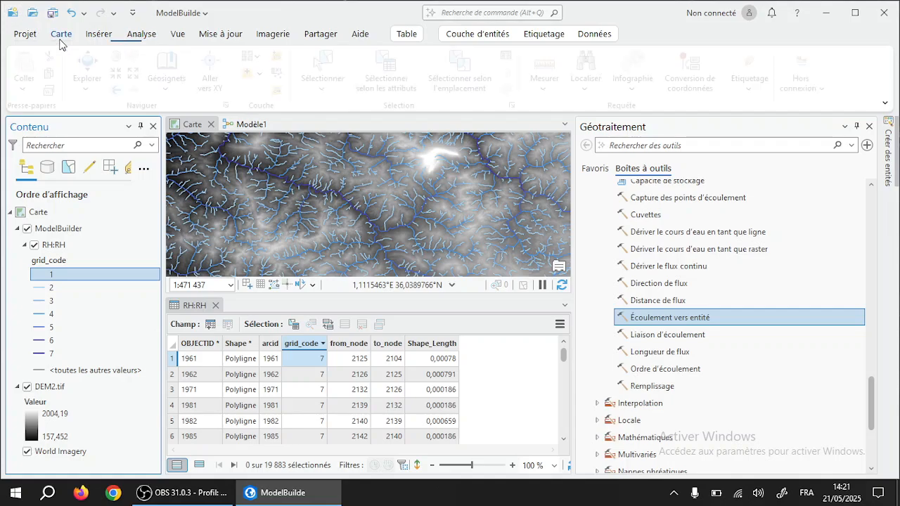
pyautogui.click(121, 78)
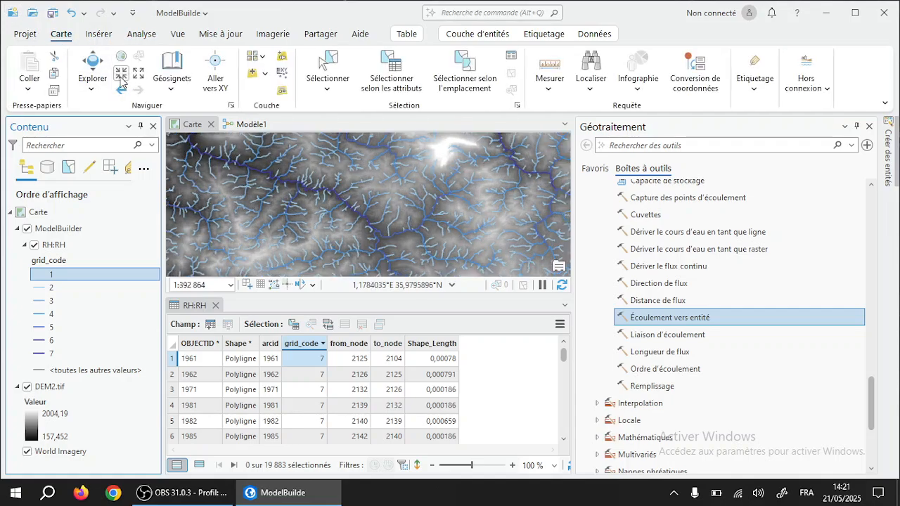
pyautogui.click(121, 77)
pyautogui.doubleClick(121, 77)
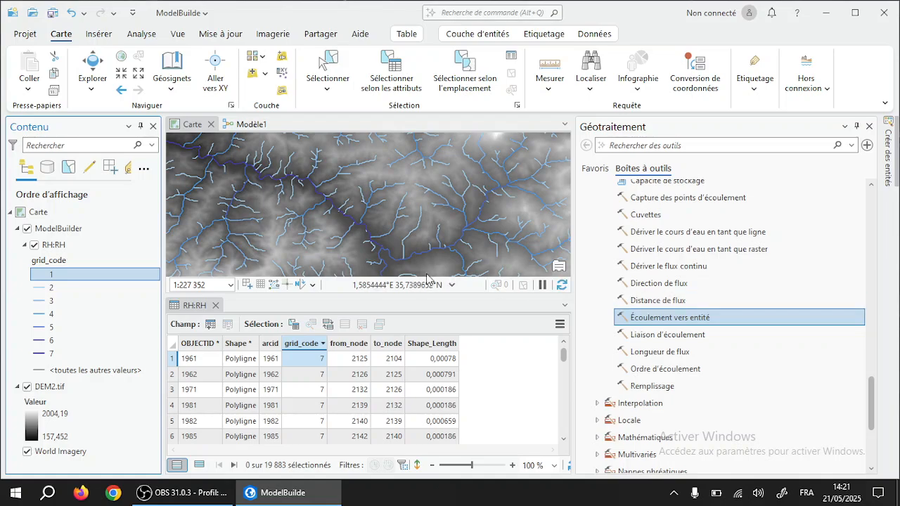
pyautogui.click(215, 304)
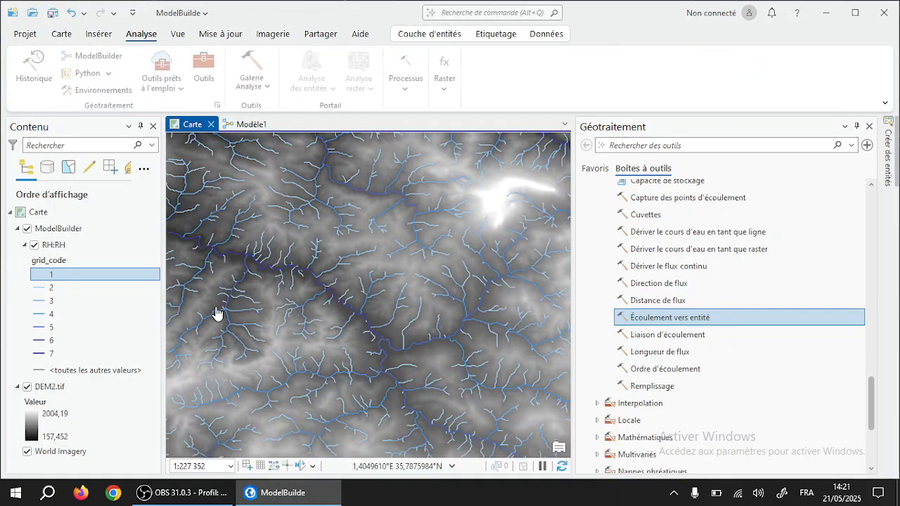
pyautogui.click(869, 127)
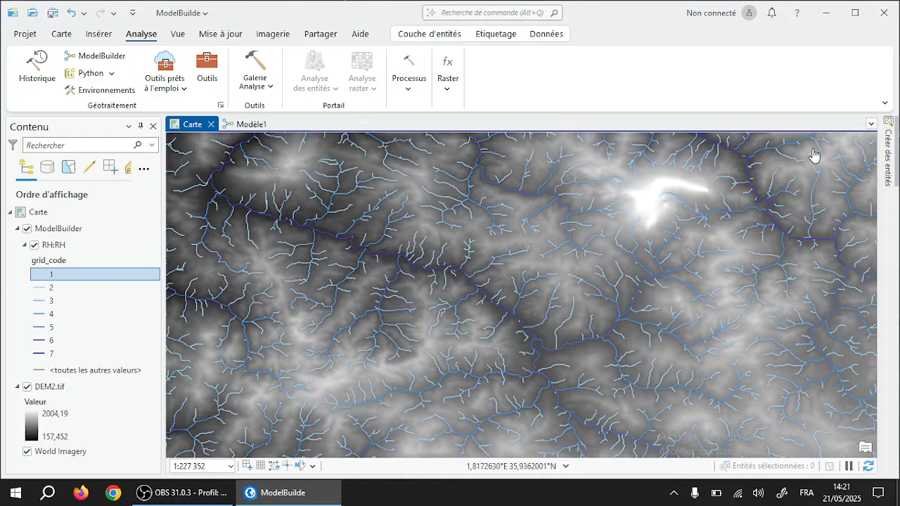
pyautogui.moveTo(305, 165); pyautogui.dragTo(410, 300)
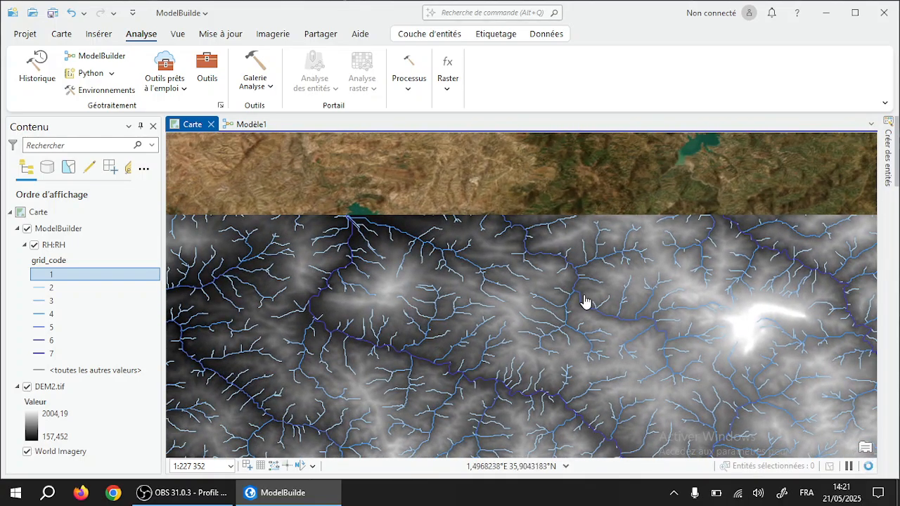
pyautogui.click(562, 323)
# Return to the Modèle1 diagram and save the model.
pyautogui.click(251, 124)
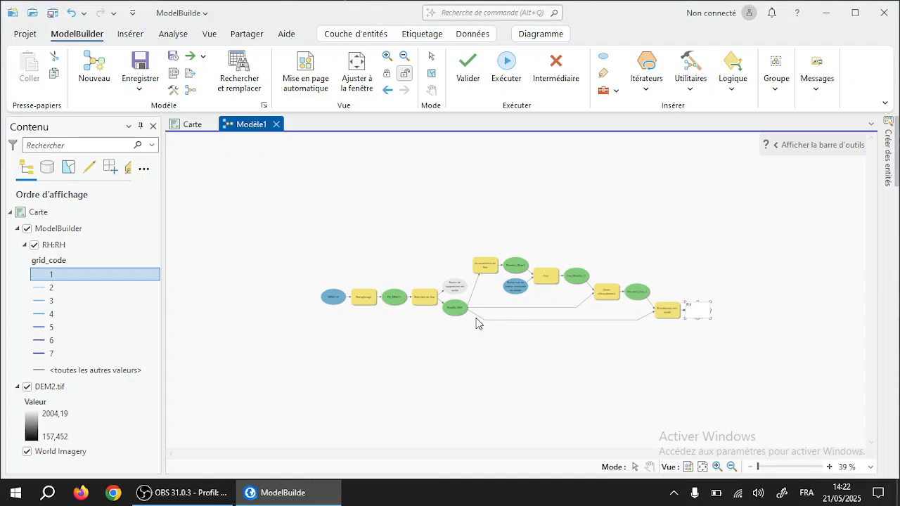
pyautogui.click(140, 69)
pyautogui.click(139, 88)
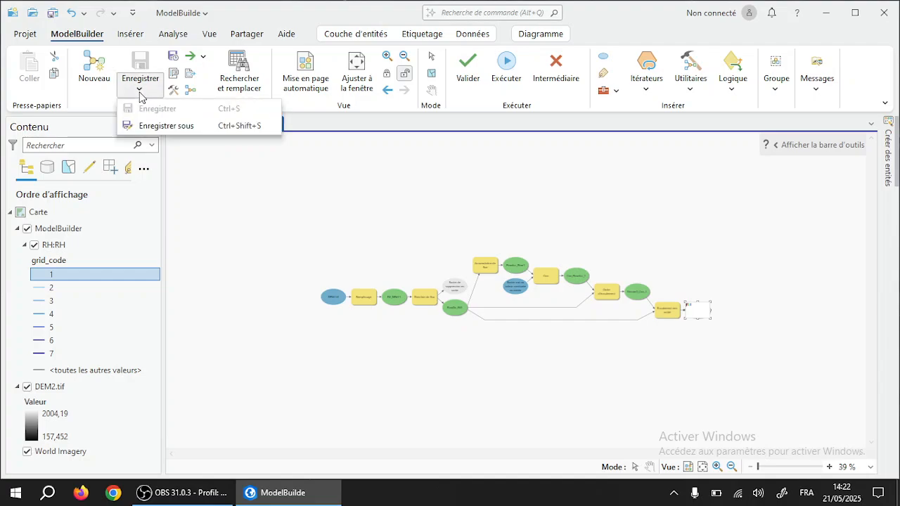
pyautogui.click(162, 126)
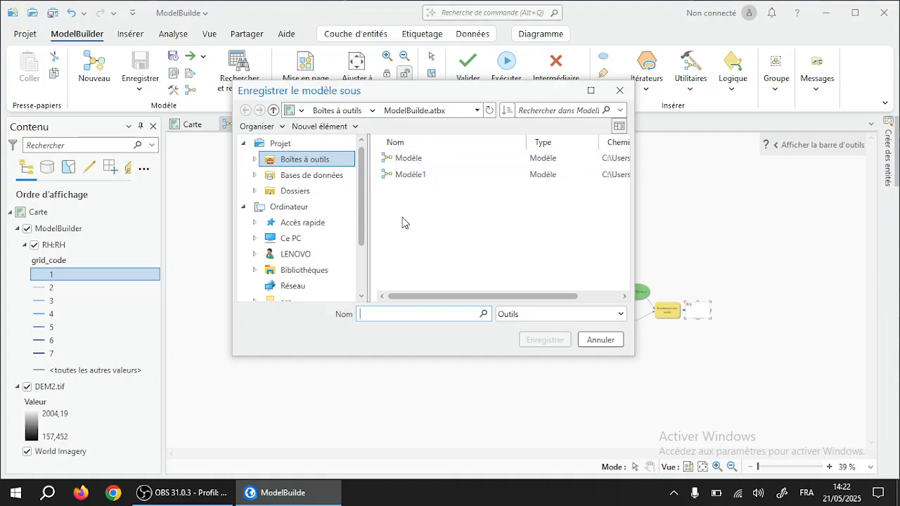
pyautogui.click(255, 239)
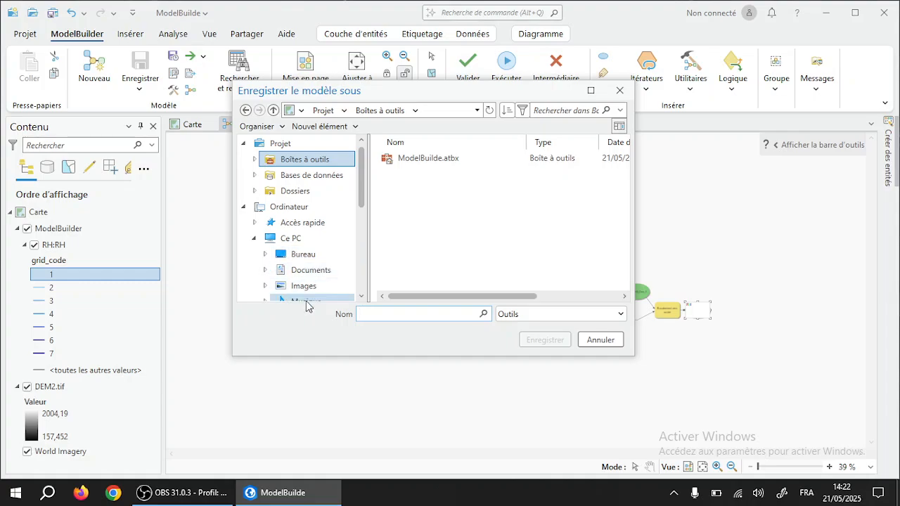
pyautogui.click(302, 253)
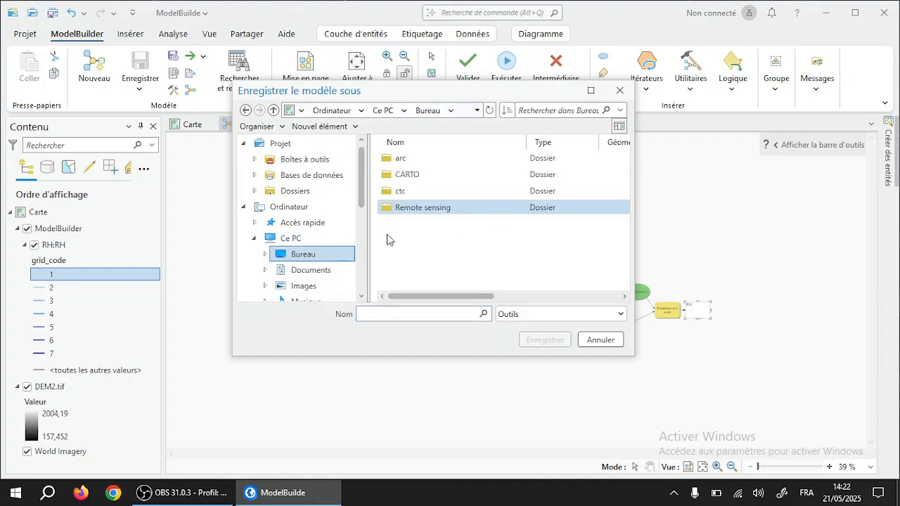
pyautogui.click(423, 187)
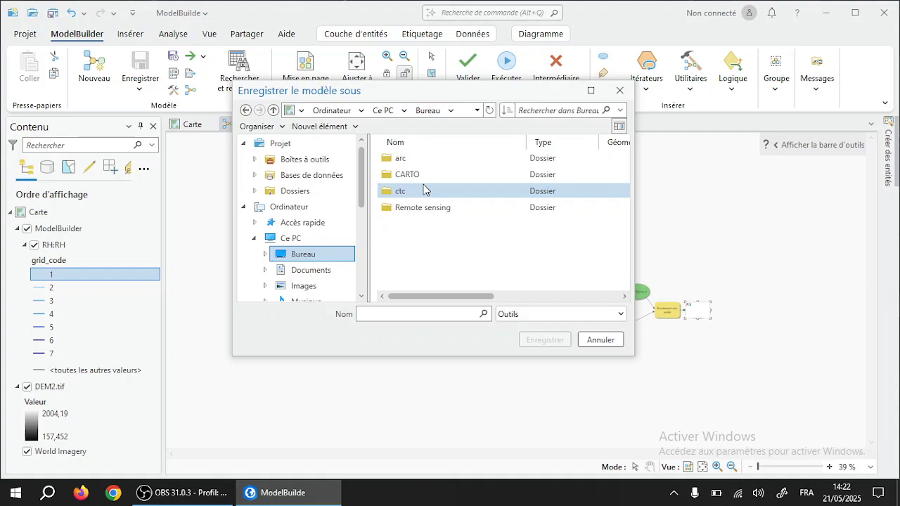
pyautogui.click(566, 315)
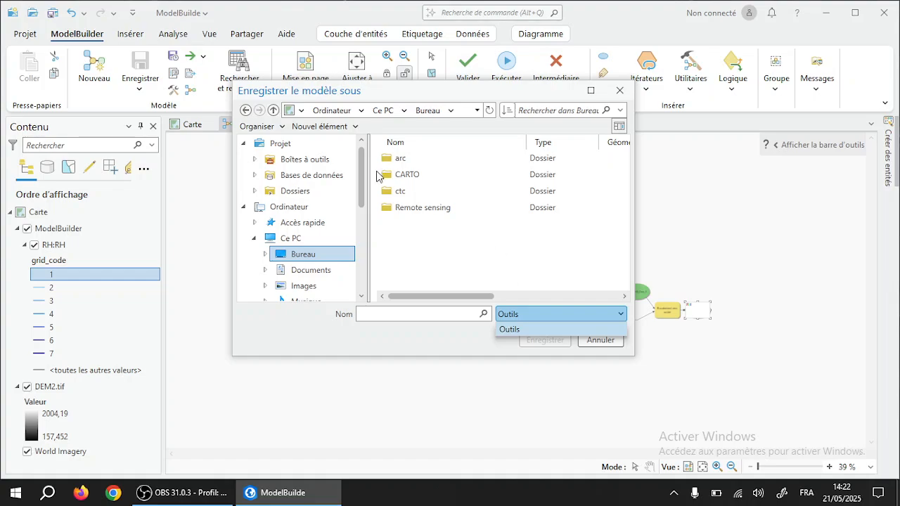
pyautogui.click(398, 179)
pyautogui.doubleClick(398, 178)
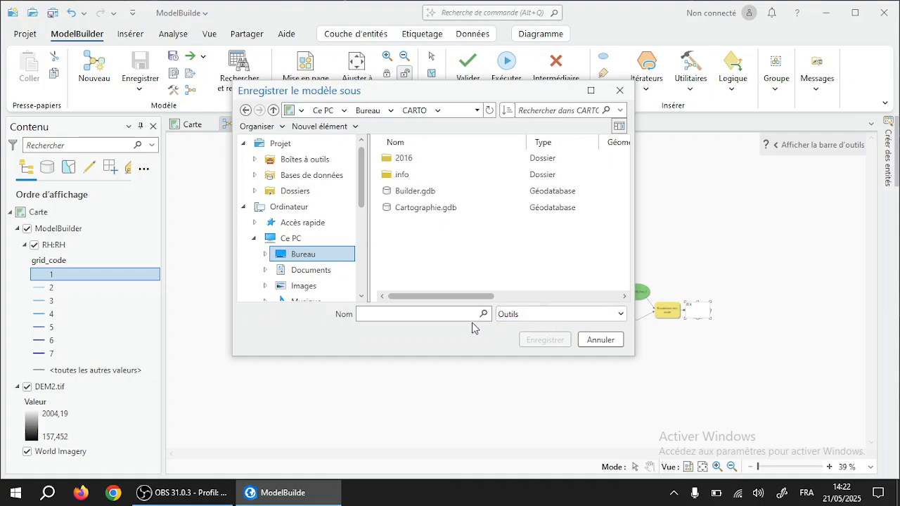
pyautogui.click(409, 192)
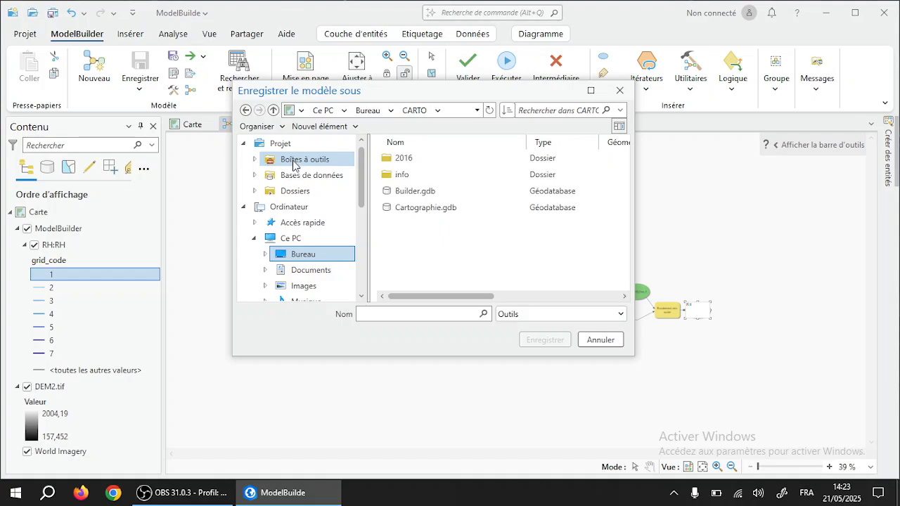
pyautogui.click(294, 161)
pyautogui.click(410, 158)
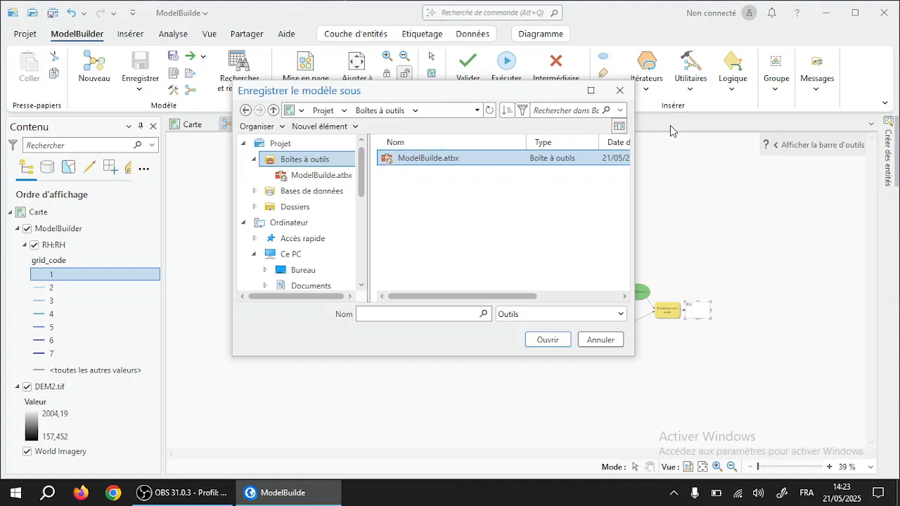
pyautogui.click(619, 90)
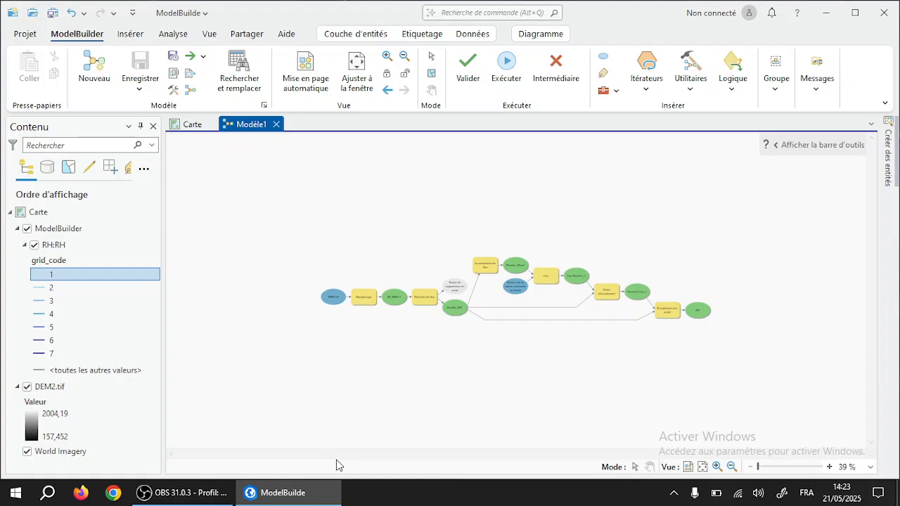
pyautogui.click(184, 493)
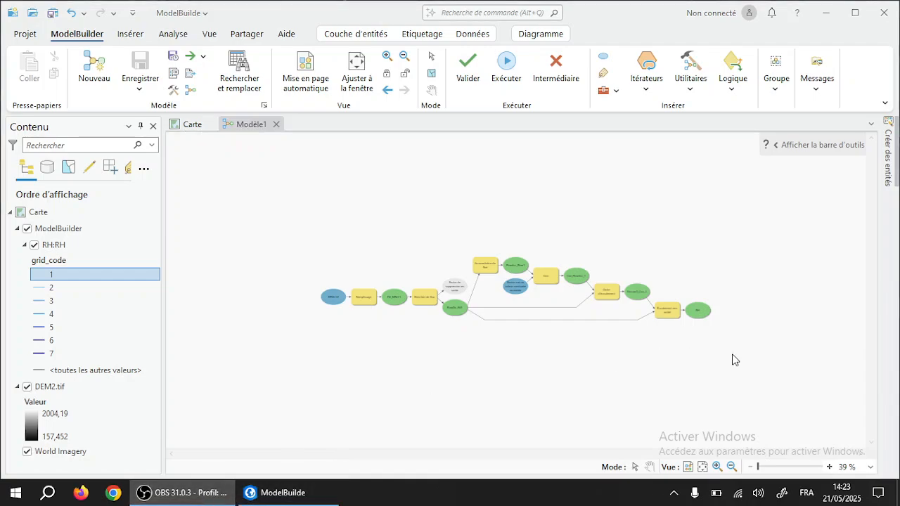